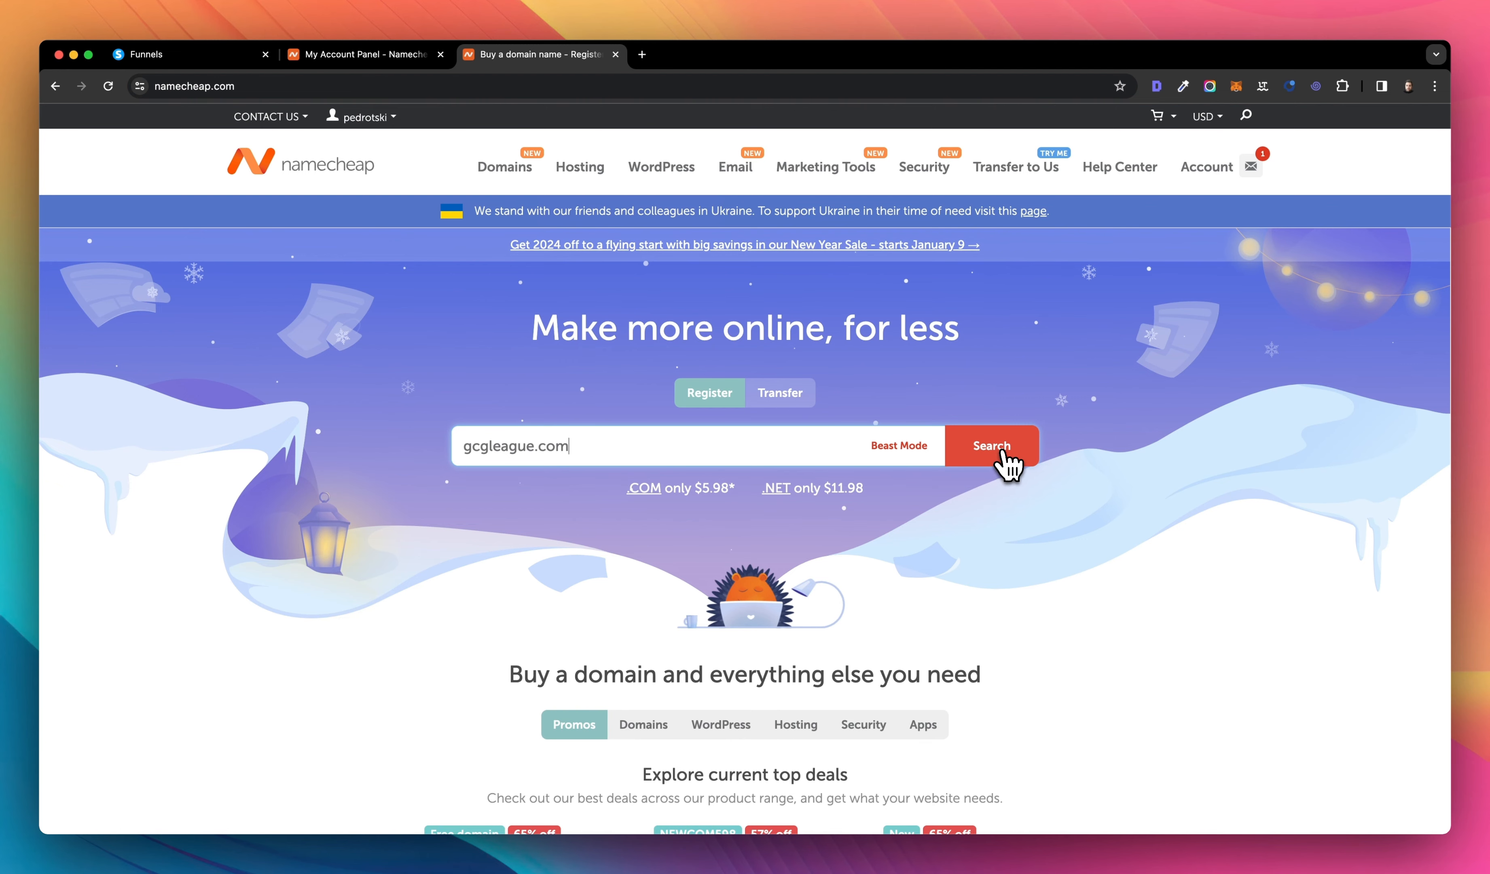
Step: Search Namecheap for the domain gcgleague.com, and switch to systeme.io to open the account's custom domains settings
left_click(1003, 453)
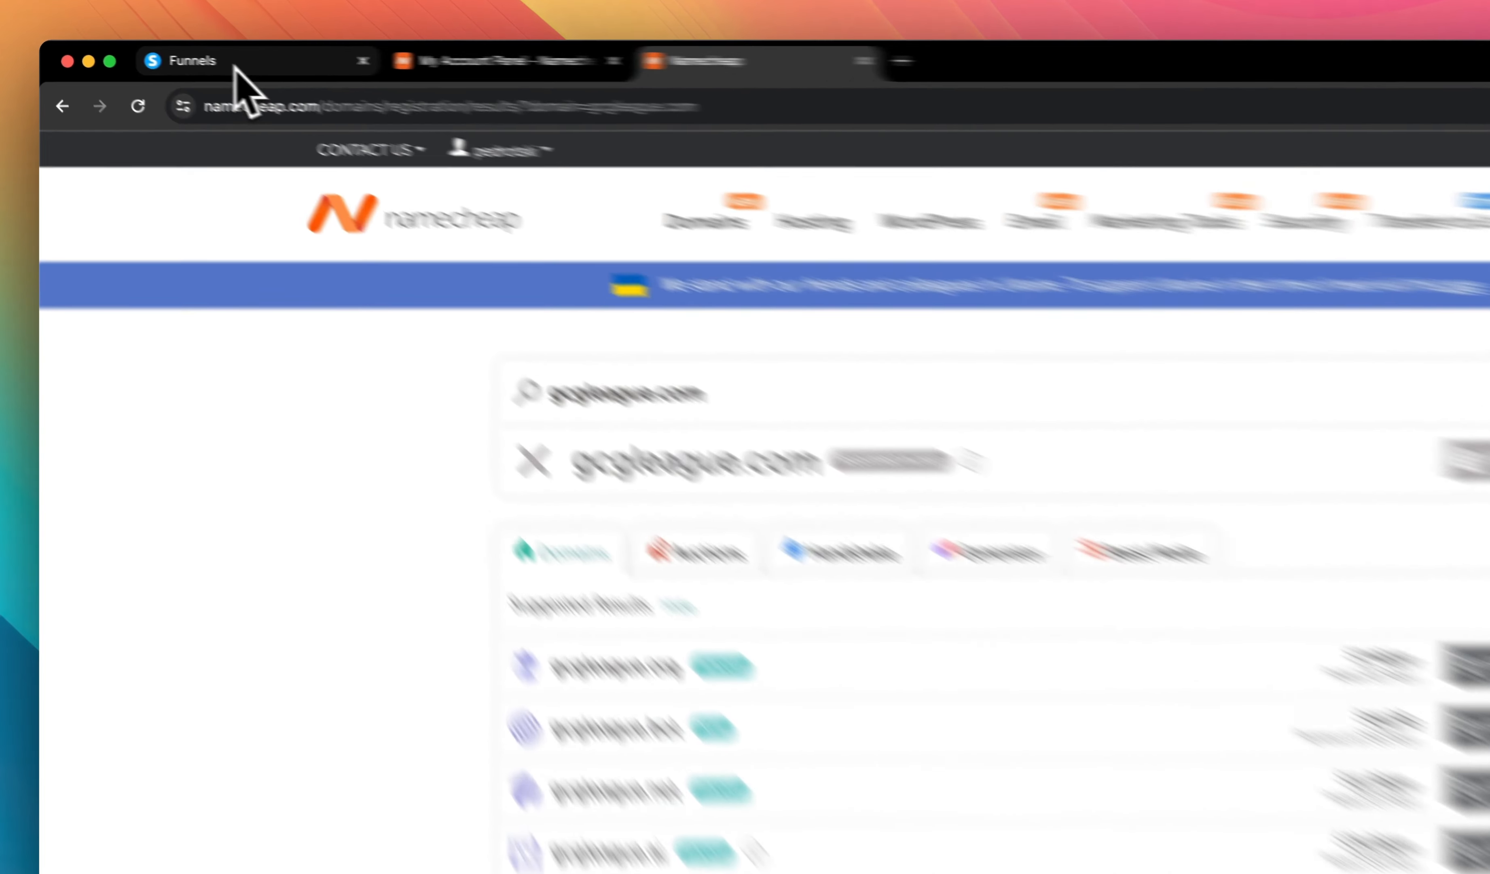
left_click(177, 55)
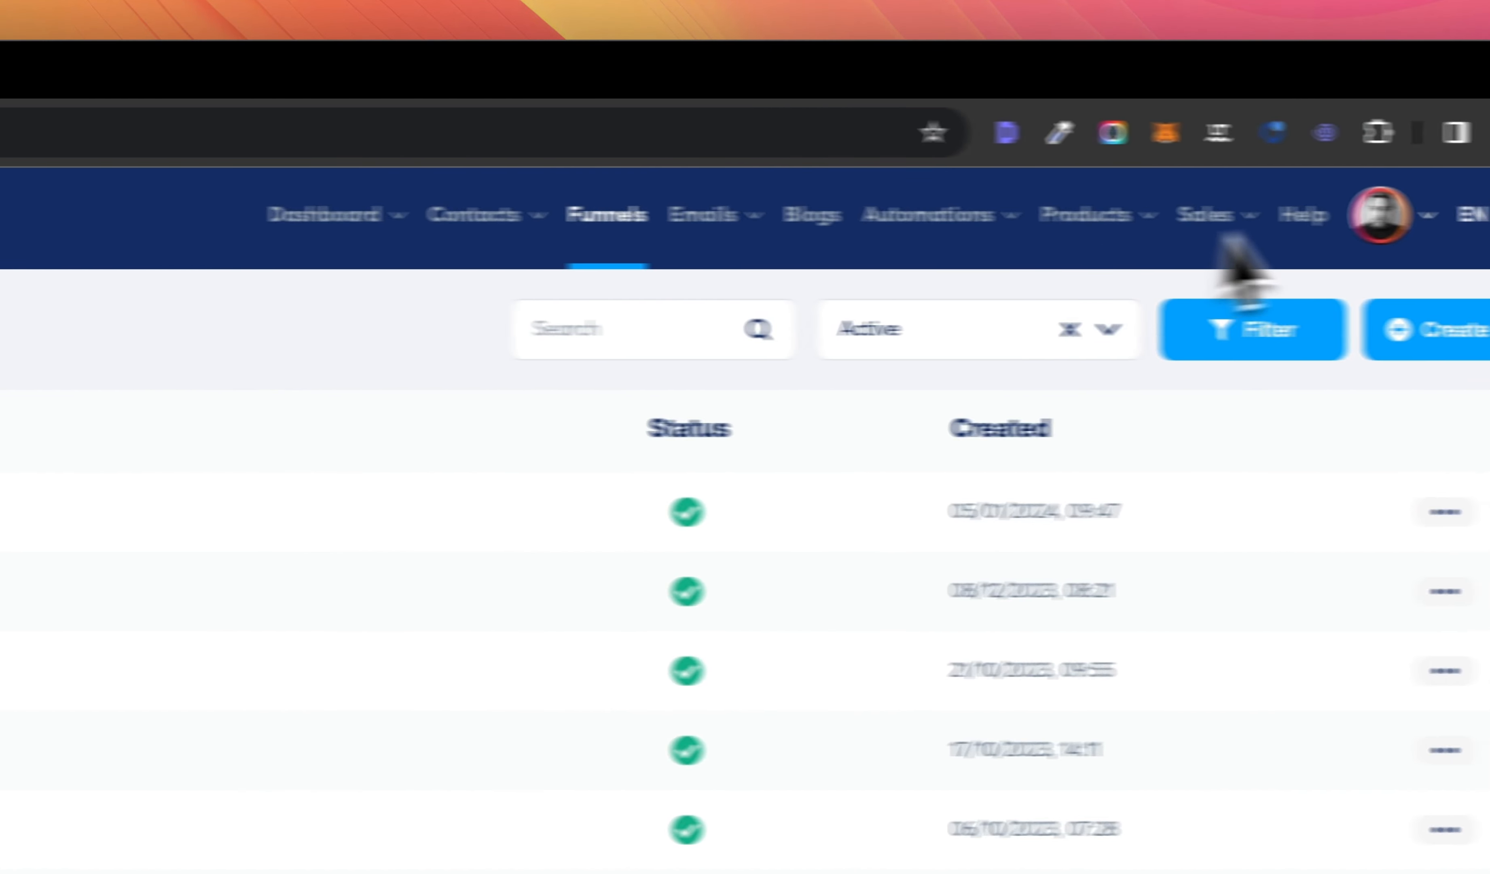
mouse_move(1433, 231)
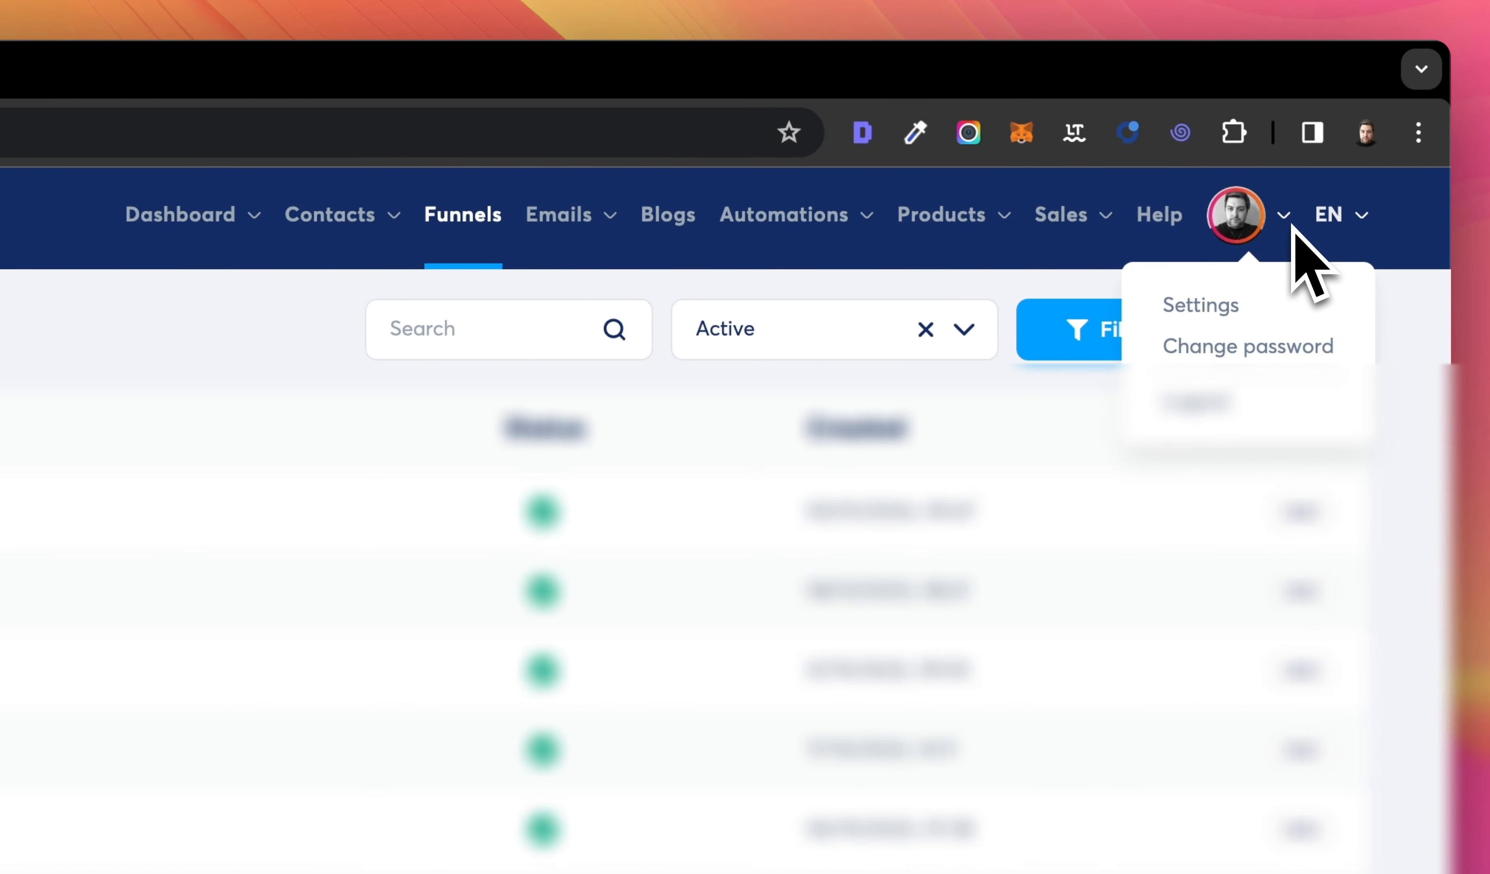
left_click(1221, 306)
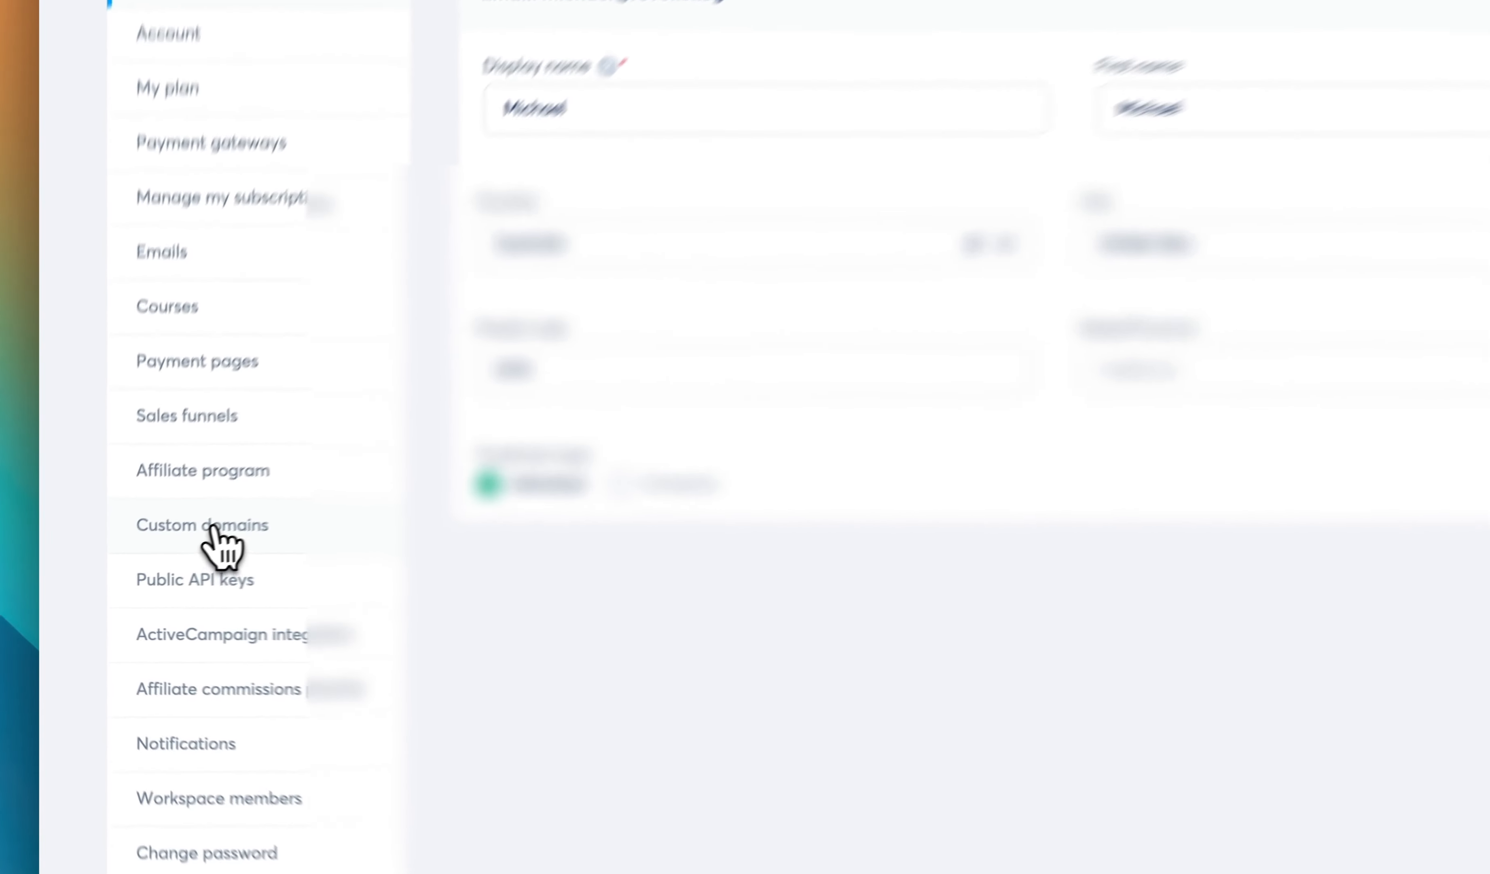
left_click(158, 558)
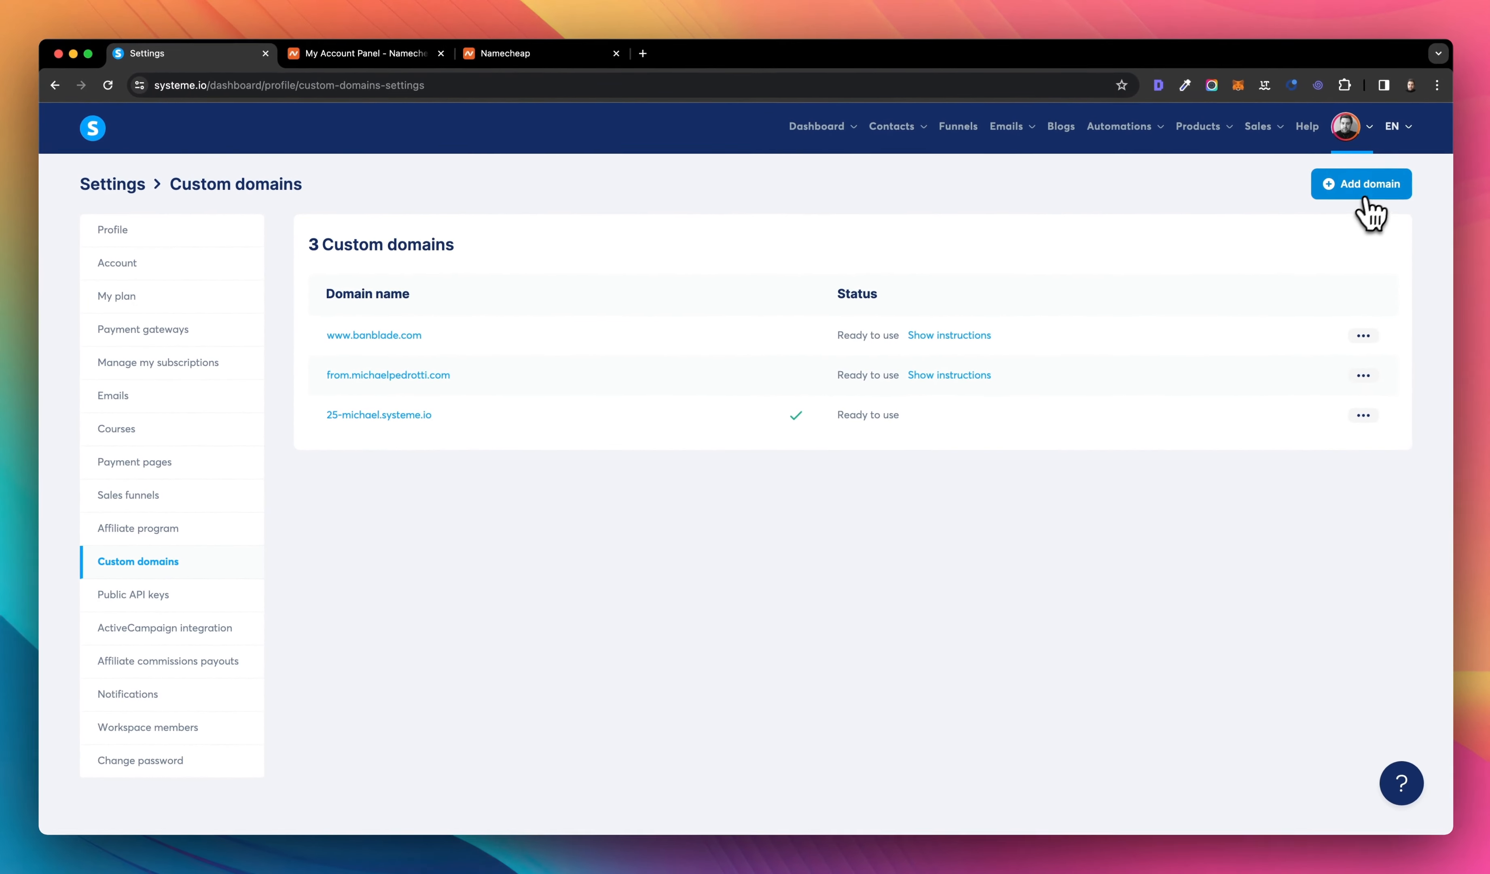
left_click(1370, 191)
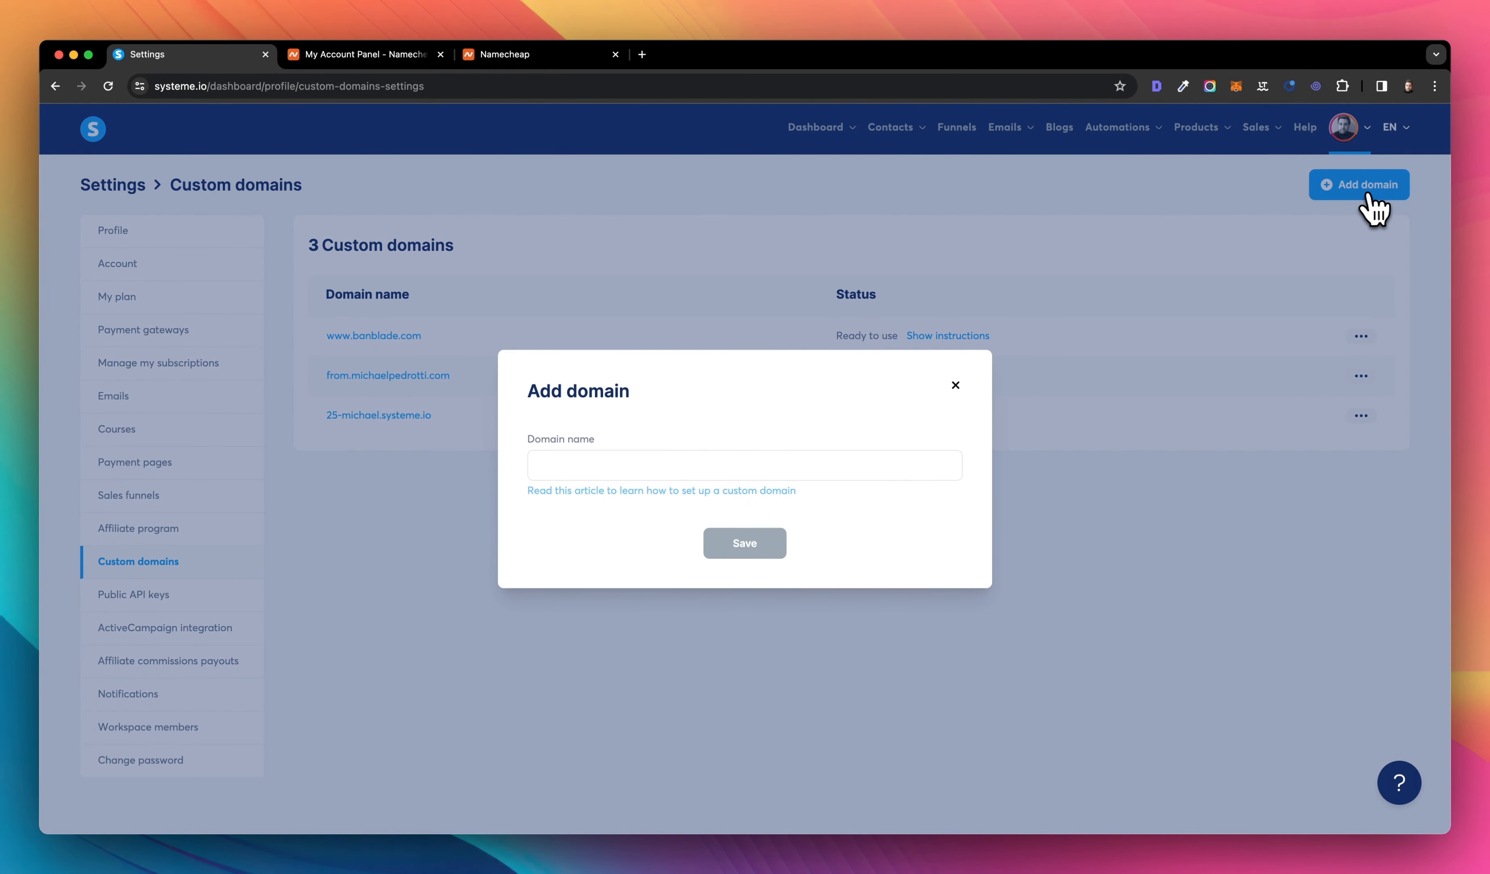
left_click(743, 462)
type("go")
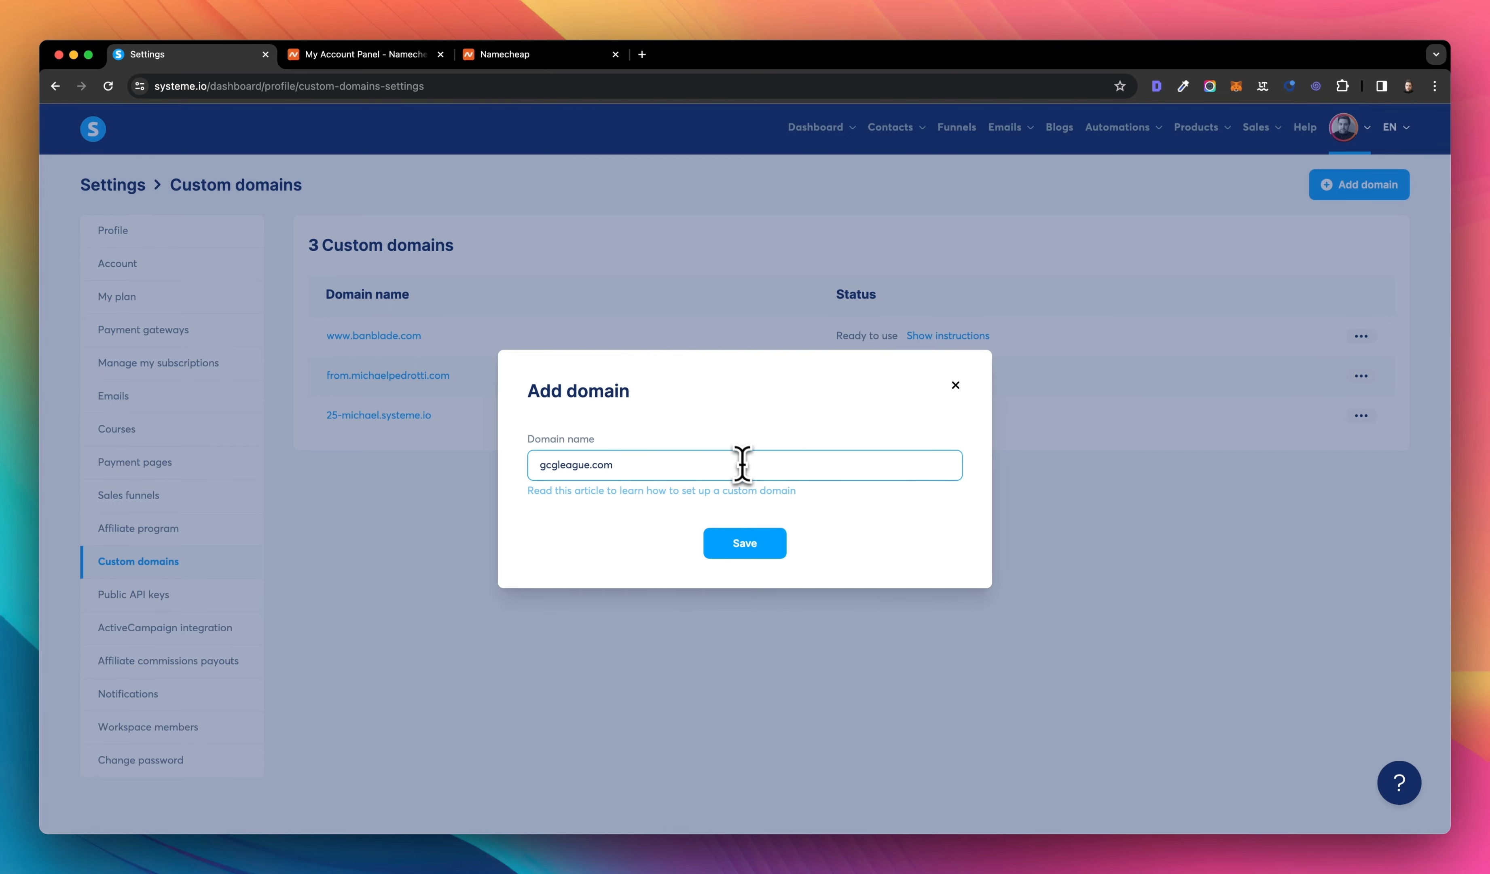
left_click(749, 550)
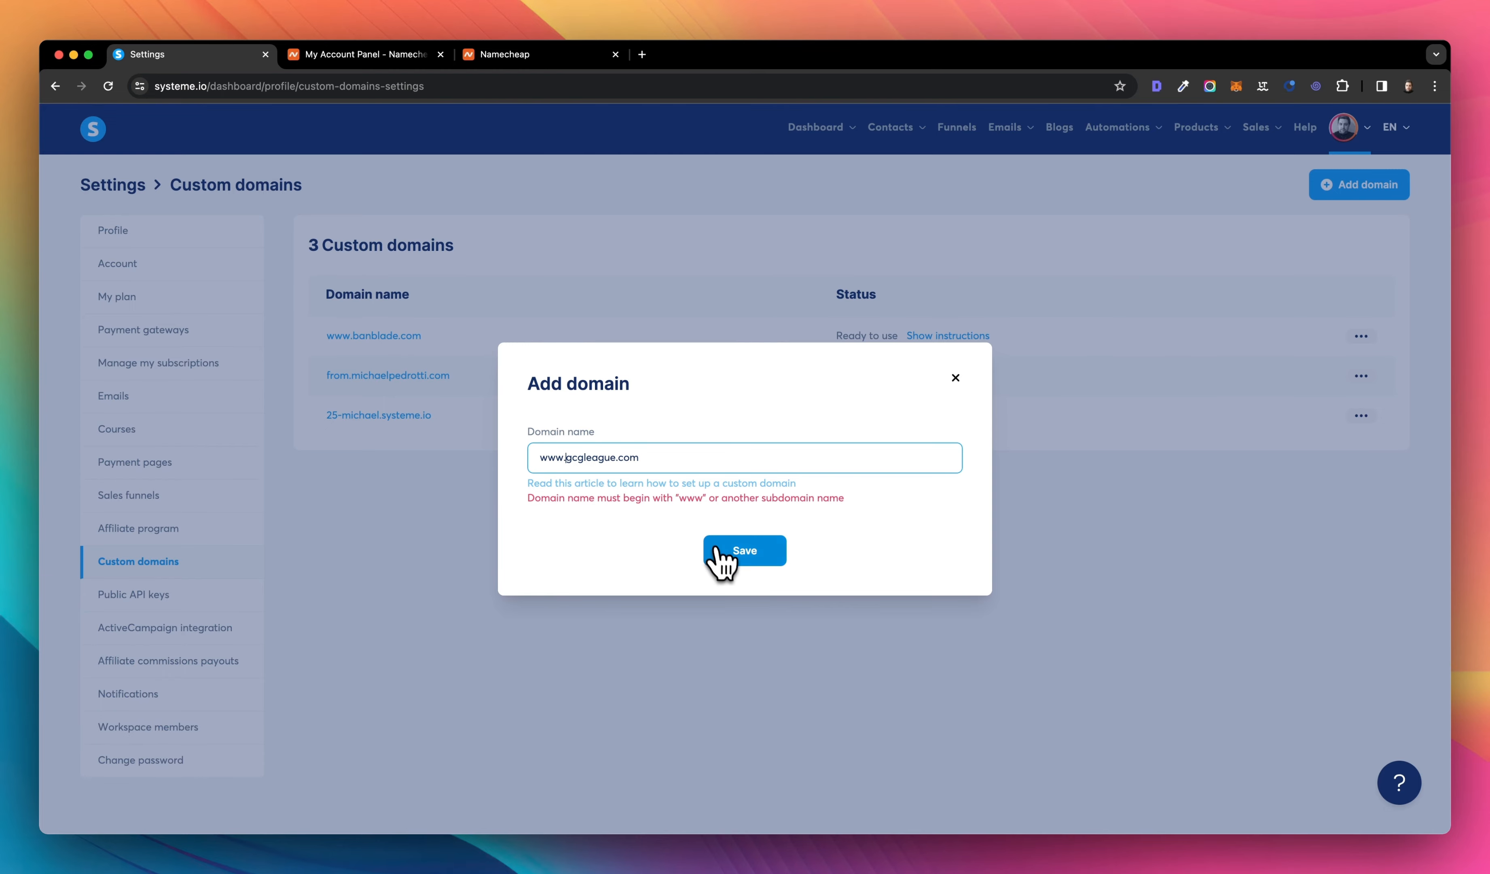
left_click(746, 555)
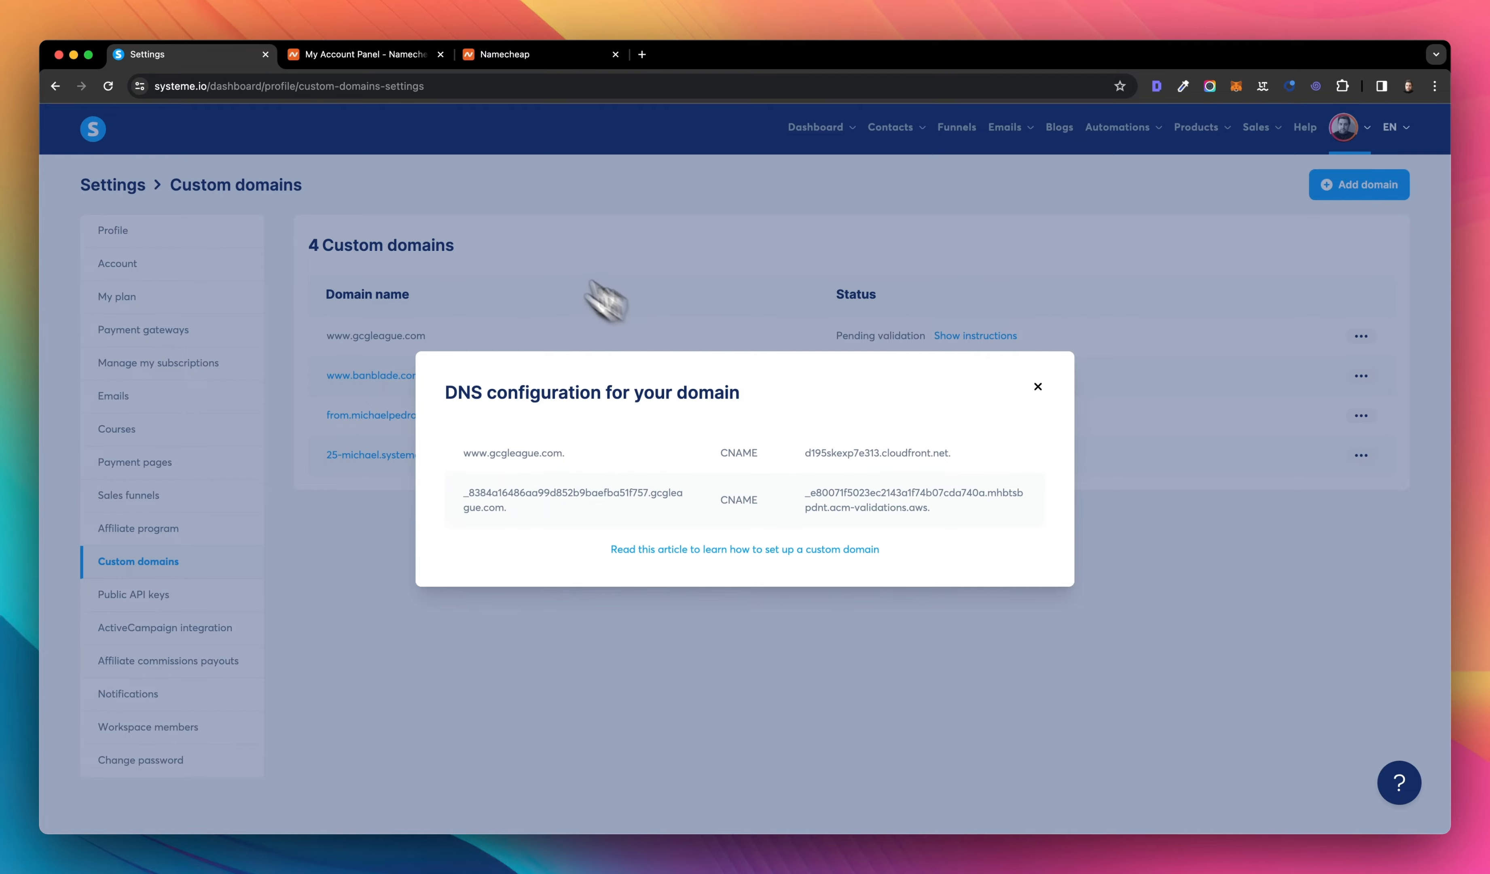
Step: Switch to Namecheap, open the advanced DNS settings of gcgleague.com and delete its existing host records
left_click(368, 59)
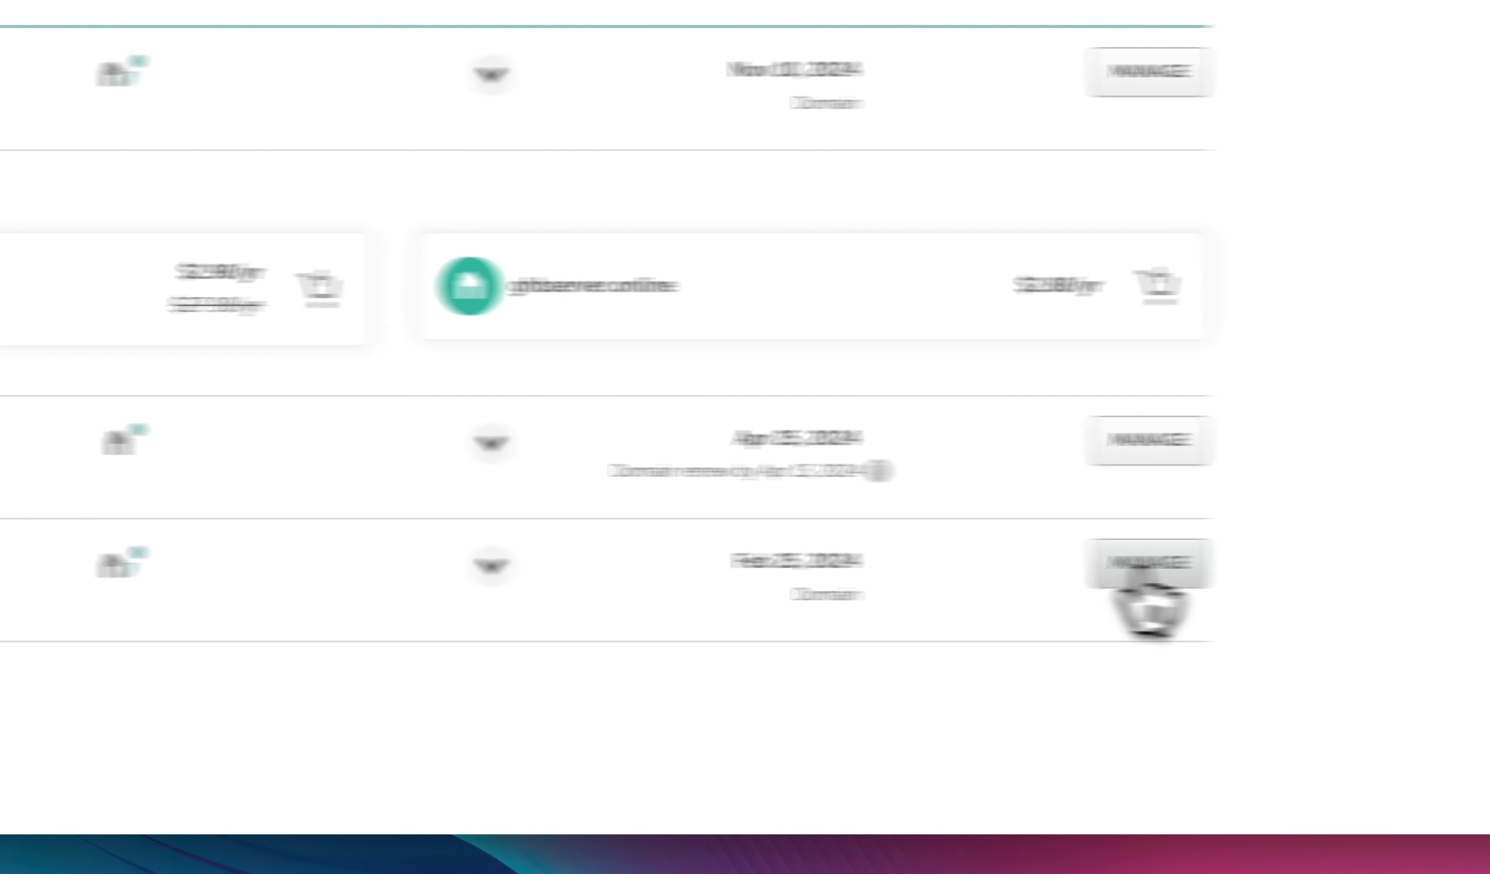
left_click(974, 570)
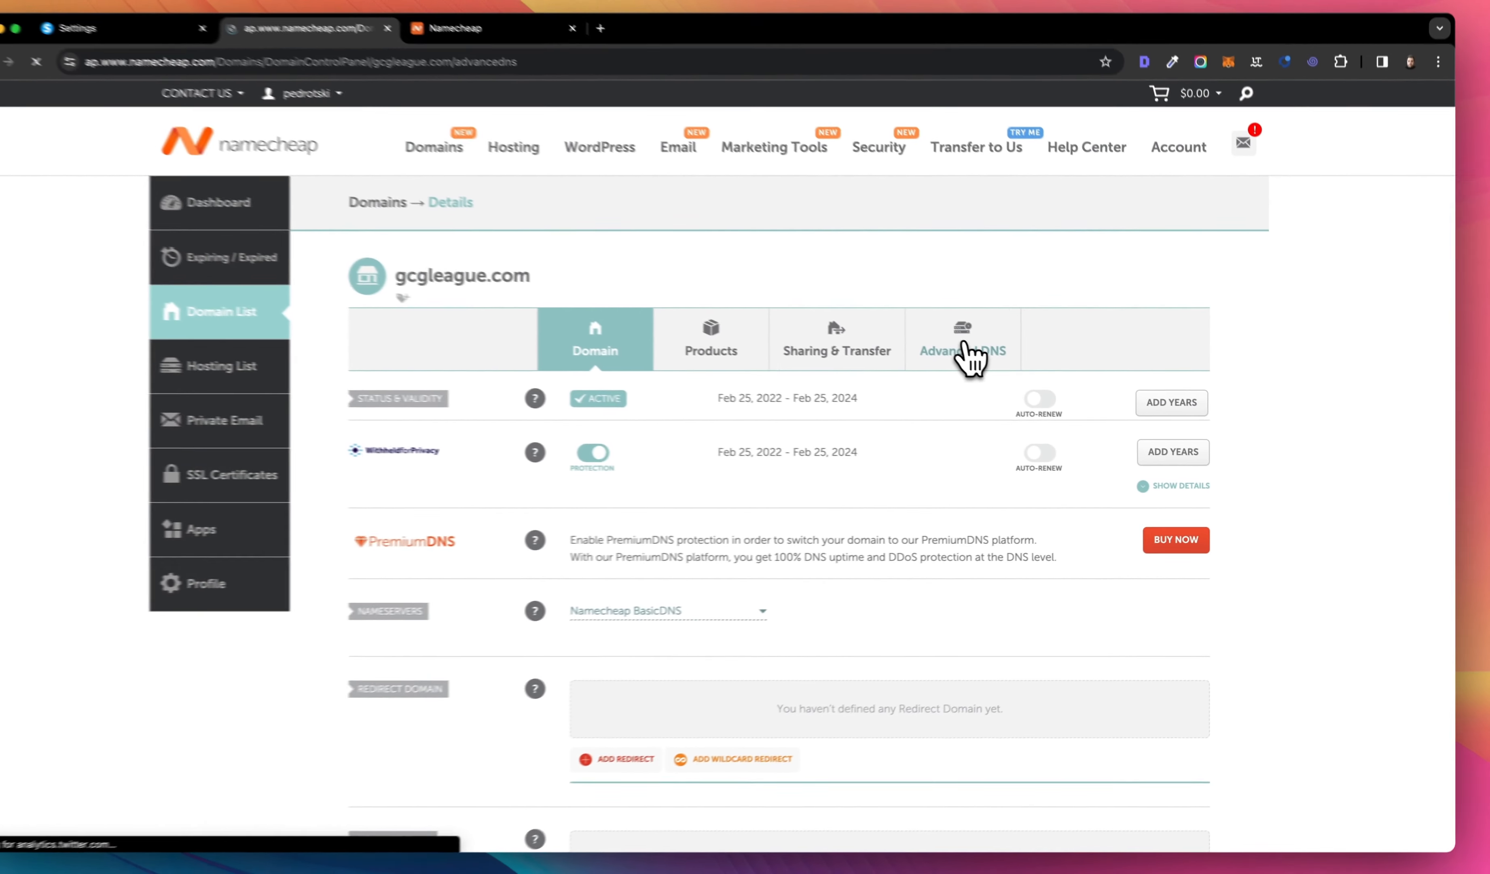
left_click(598, 195)
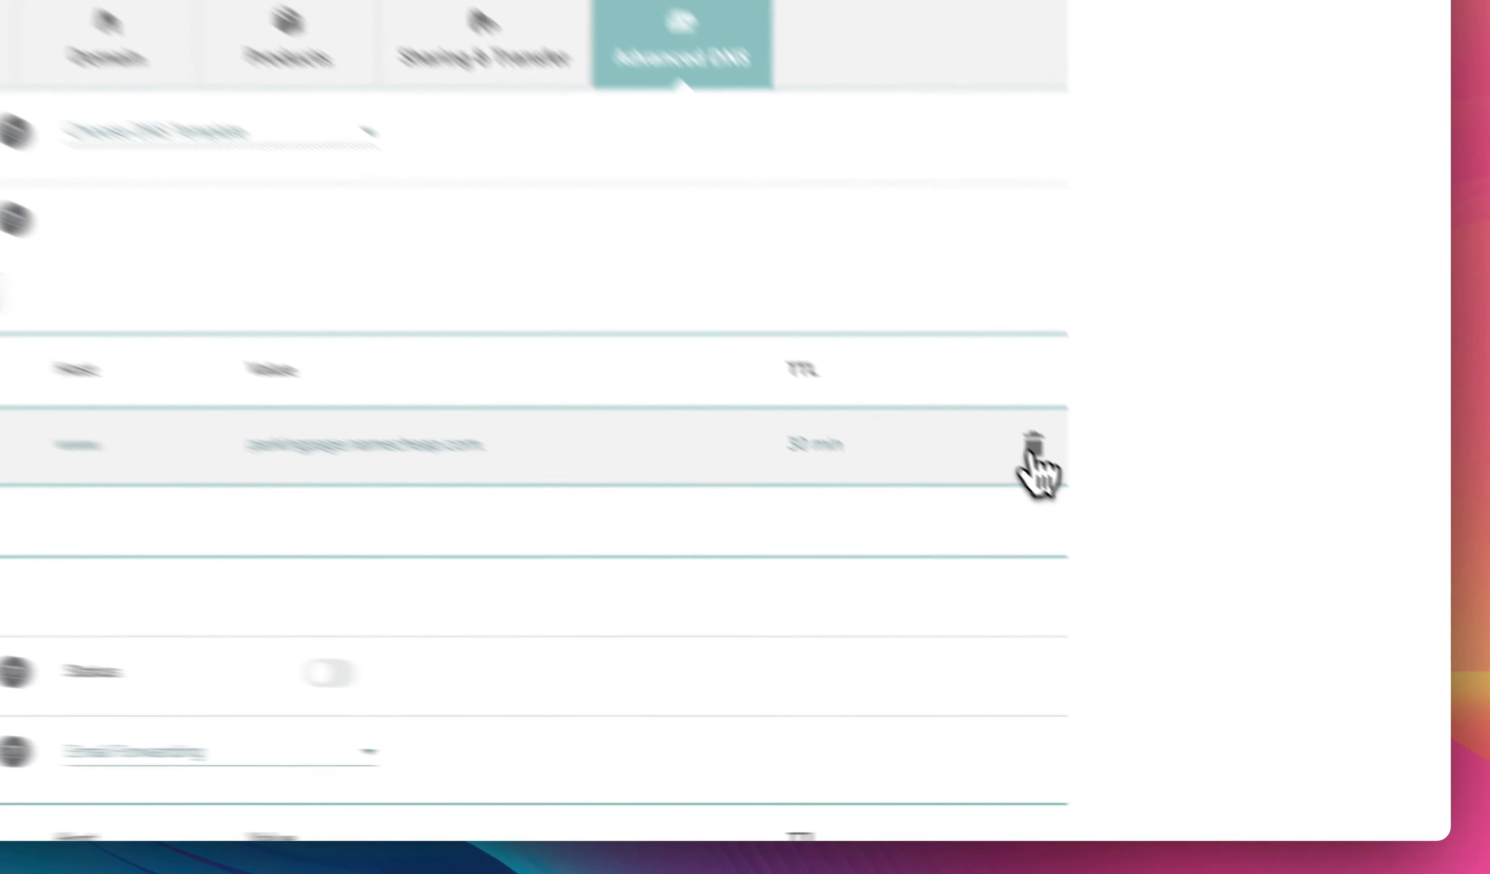
left_click(1198, 594)
left_click(803, 506)
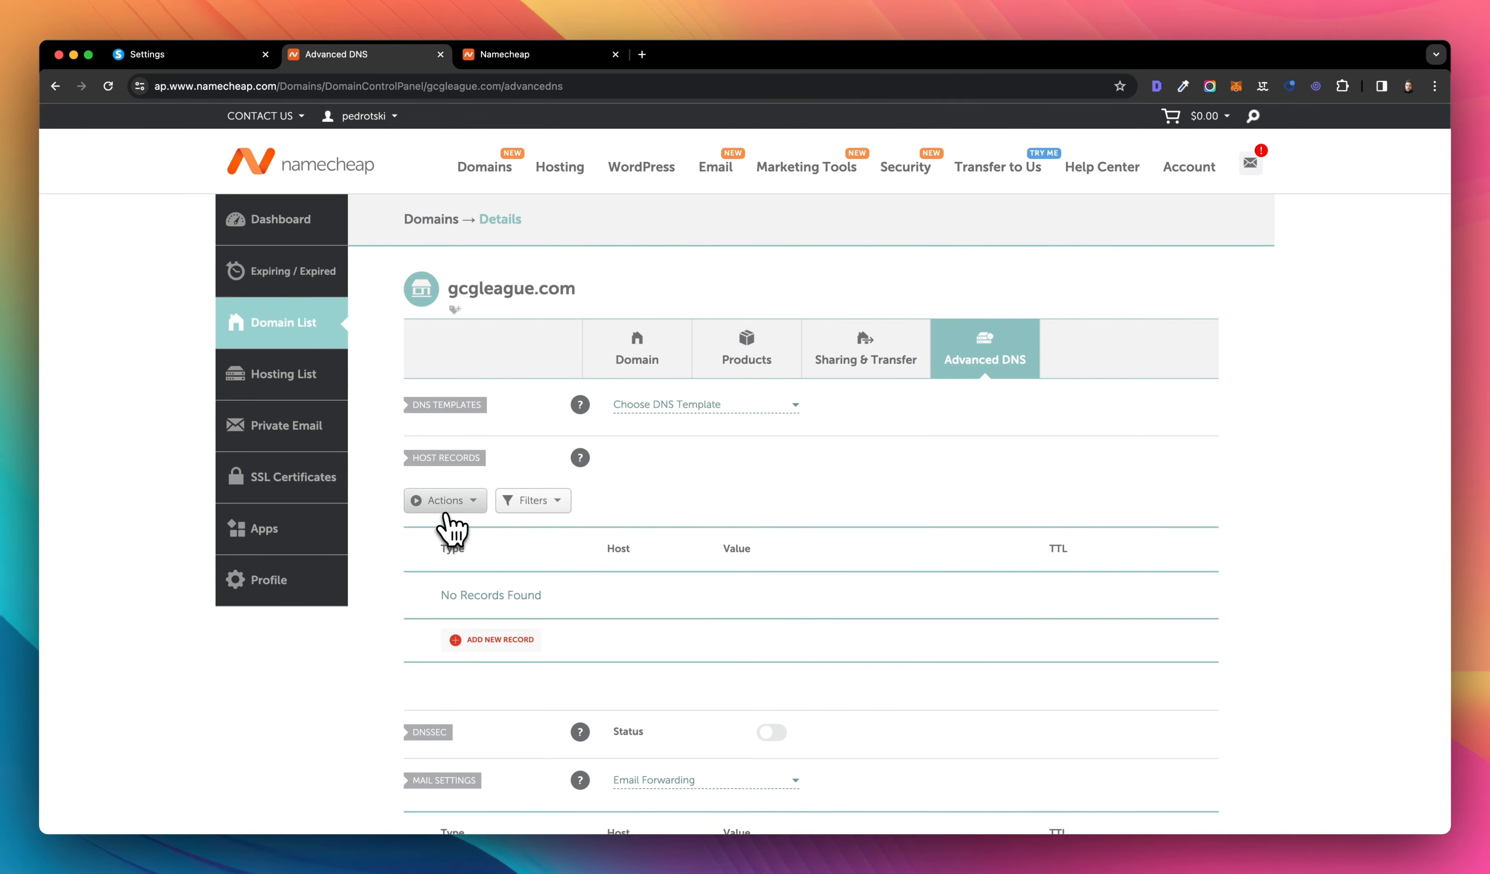
Step: Start a new host record for gcgleague.com with the type CNAME Record
left_click(502, 639)
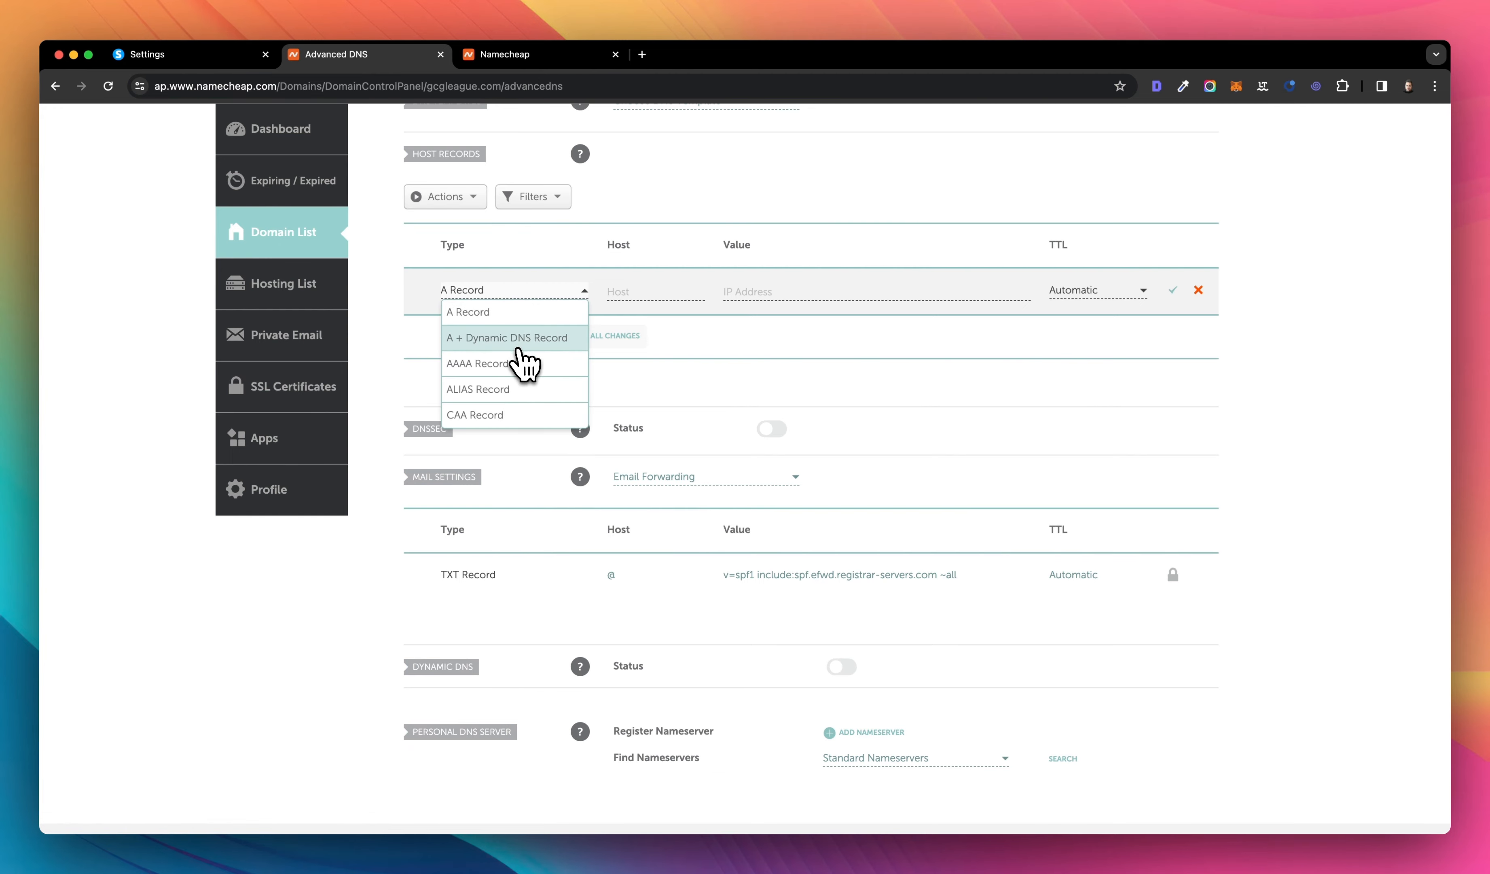
scroll(523, 364, "down", 3)
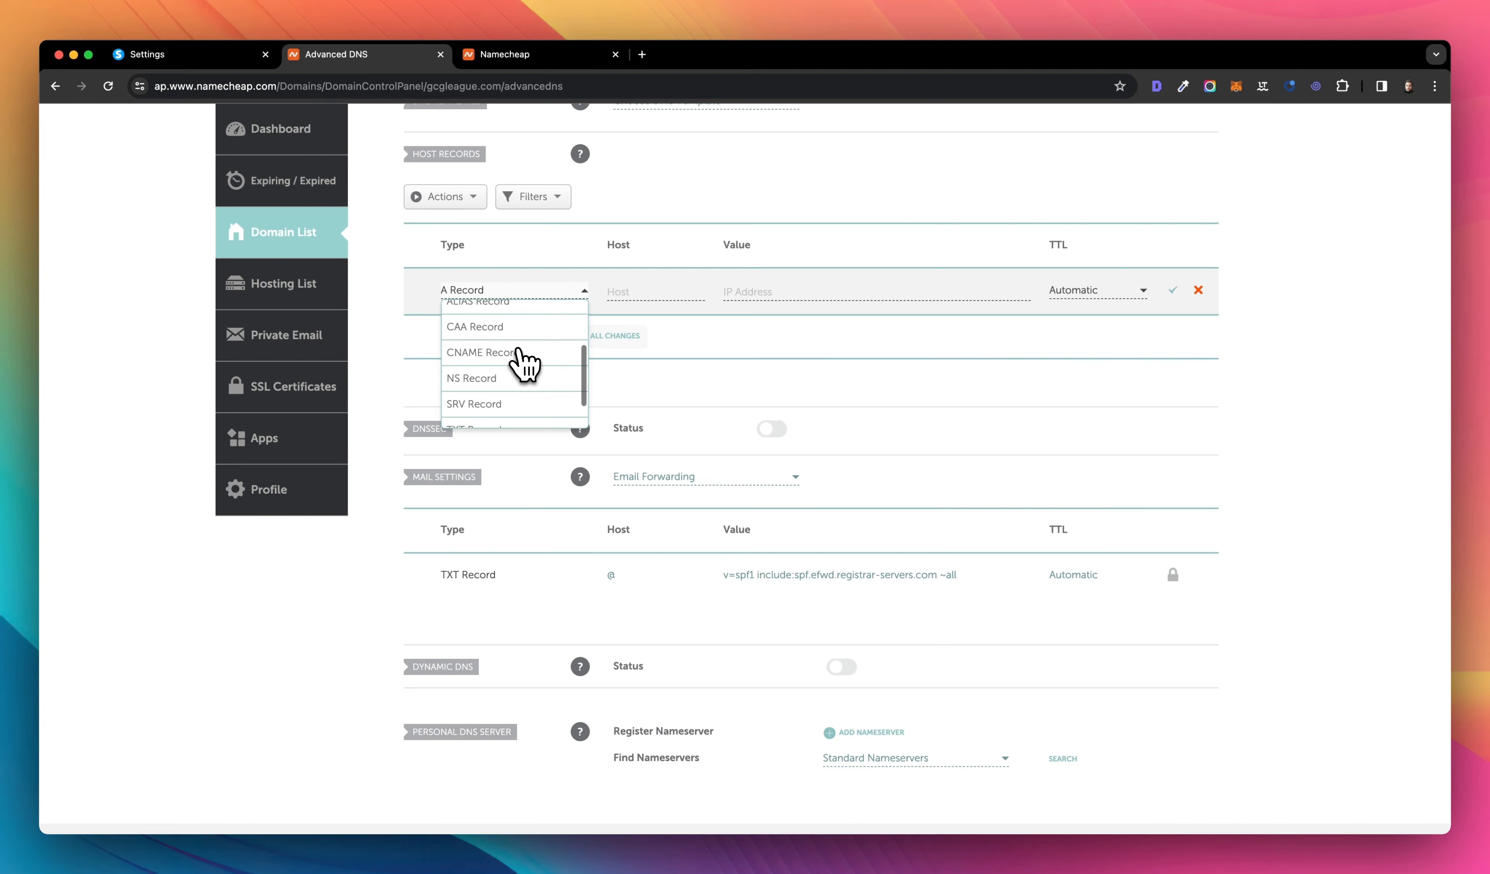
left_click(530, 366)
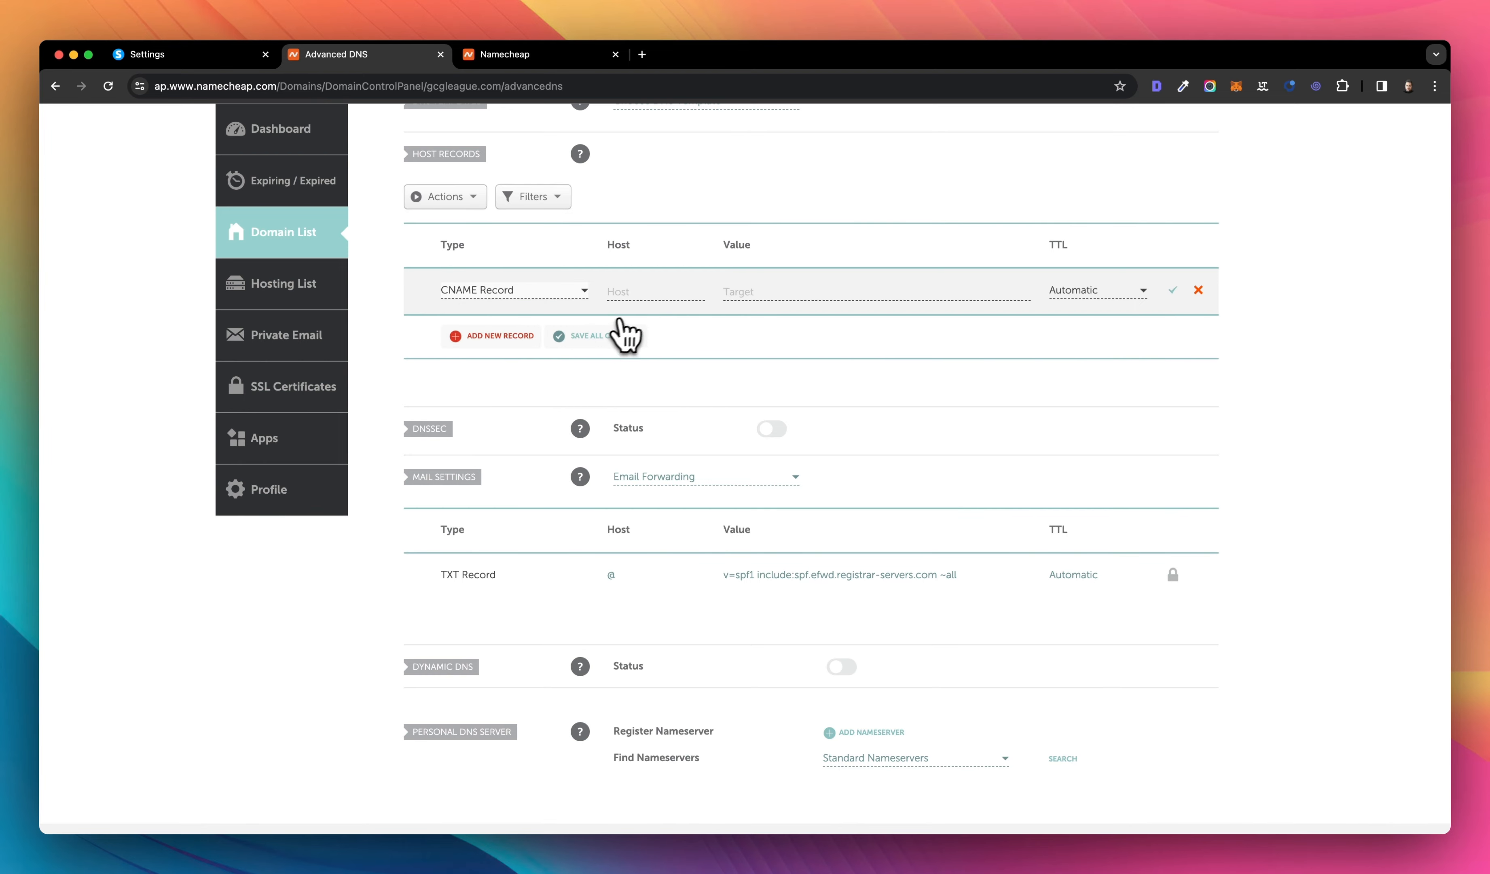
Step: Switch to systeme.io and copy the www record's CNAME target, d195skexp7e313.cloudfront.net, without the trailing dot
left_click(180, 56)
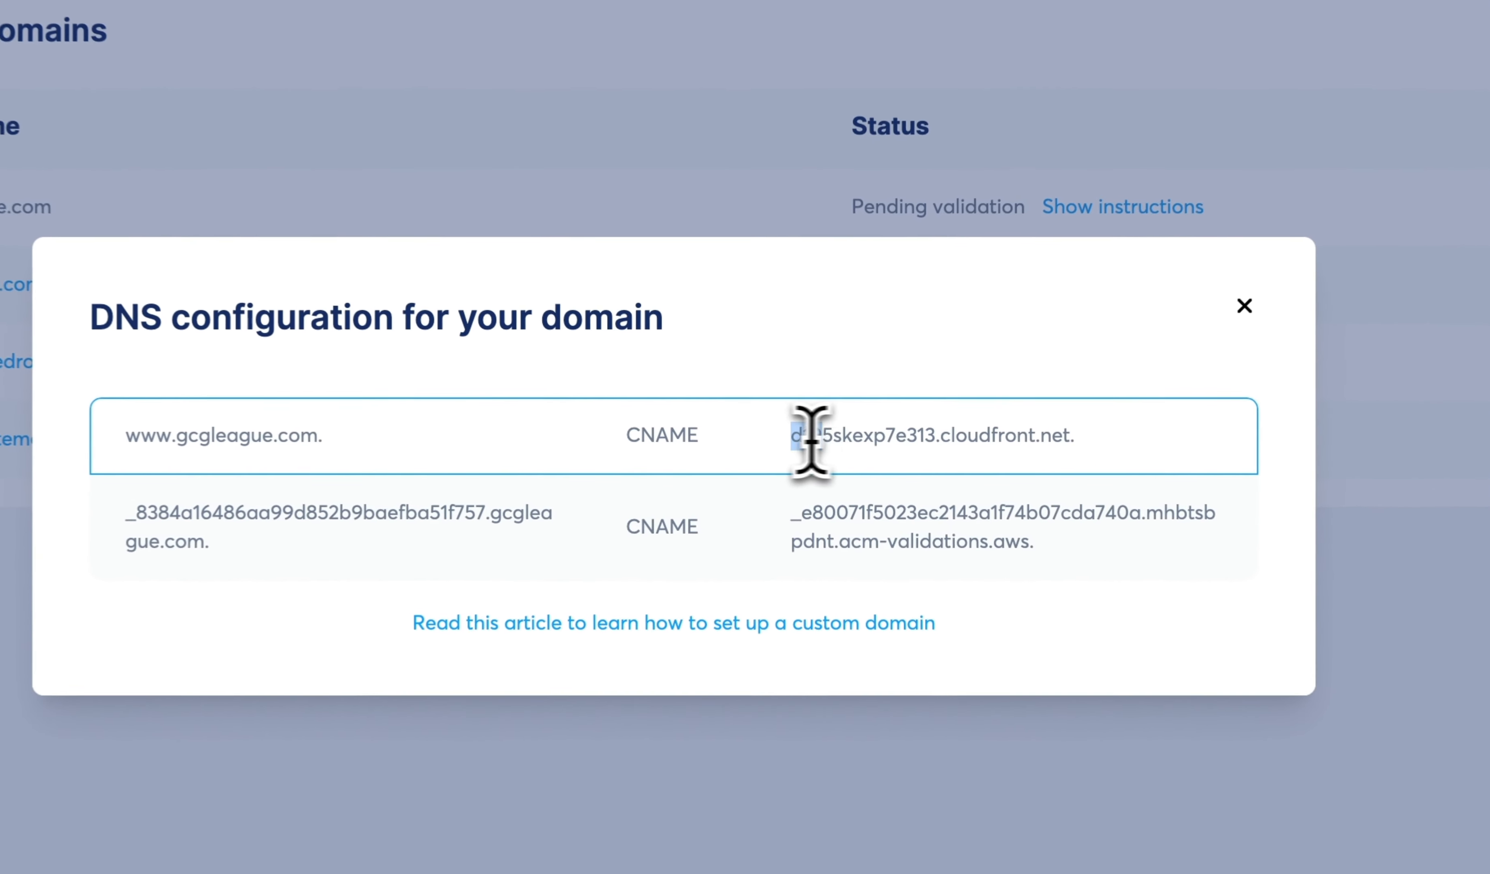
left_click_drag(805, 453, 934, 454)
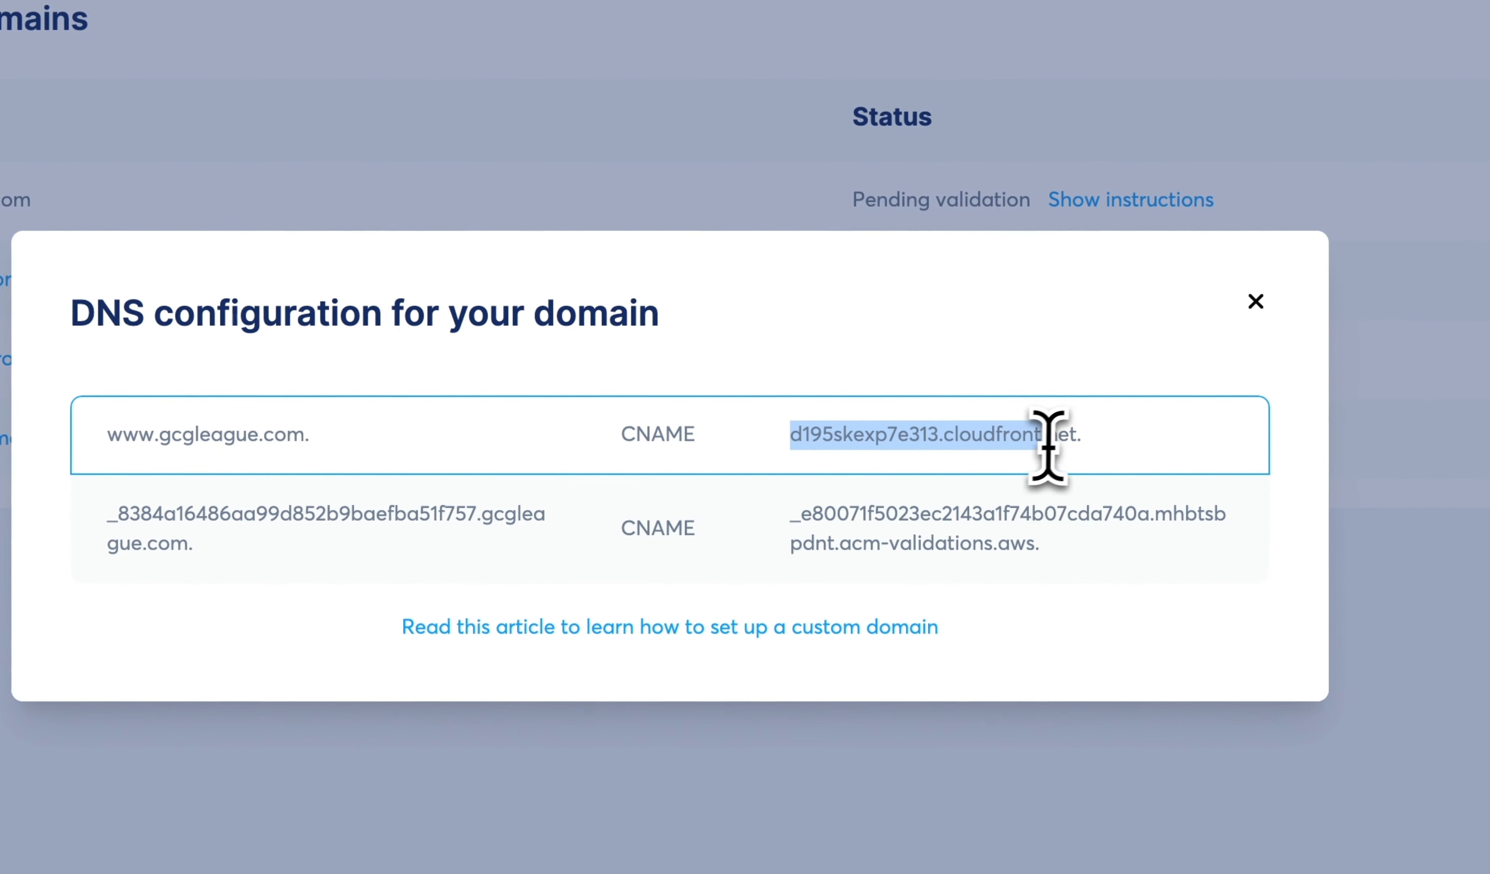
left_click_drag(1047, 445, 1080, 447)
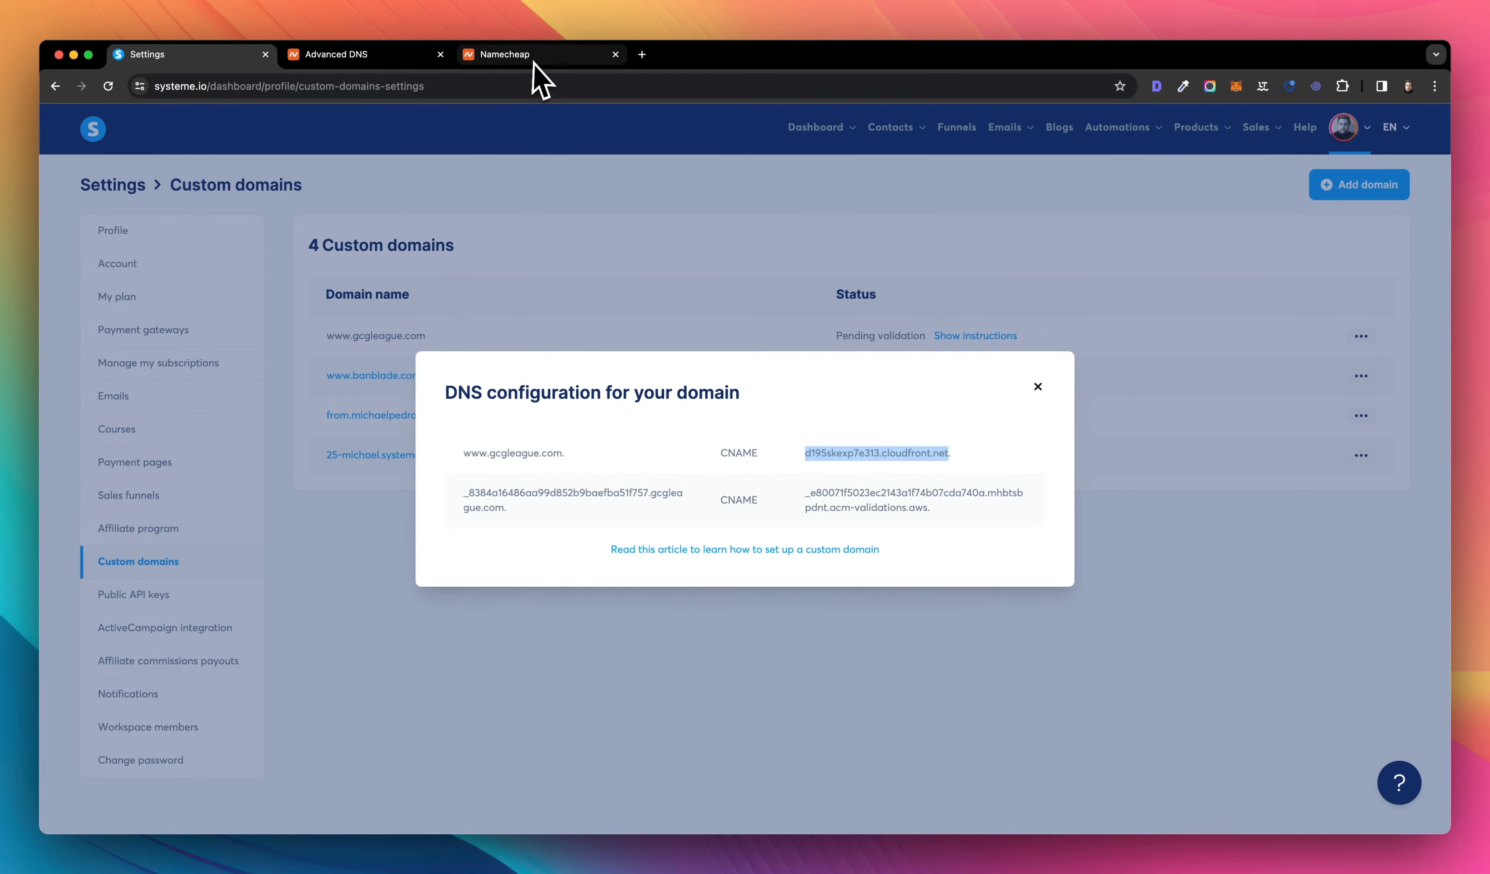
Step: Back in Namecheap, give the CNAME record the host www and the value d195skexp7e313.cloudfront.net, and save it
left_click(366, 69)
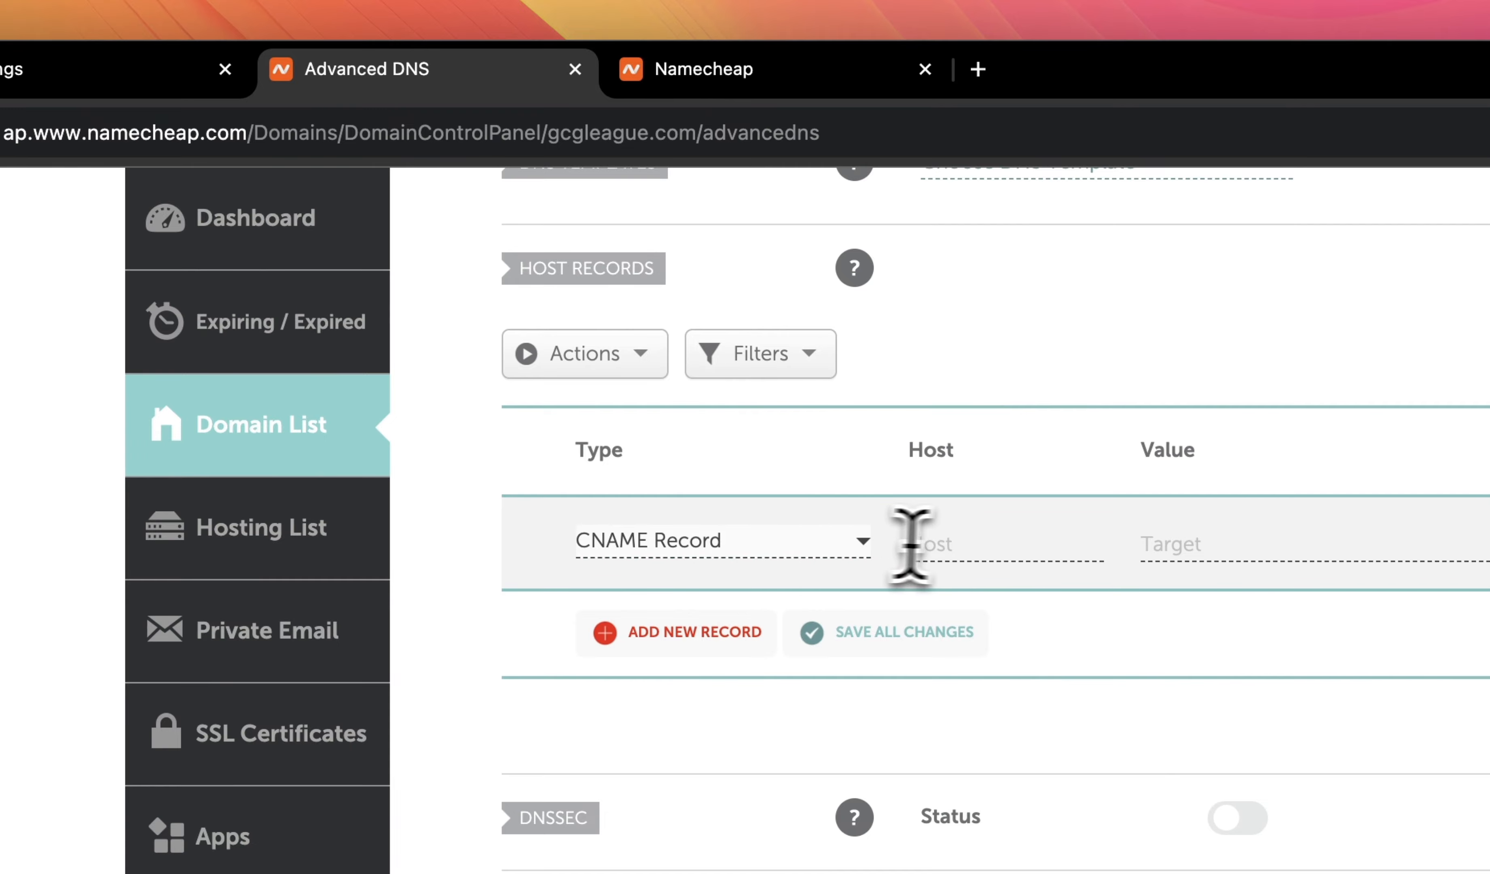
left_click(983, 543)
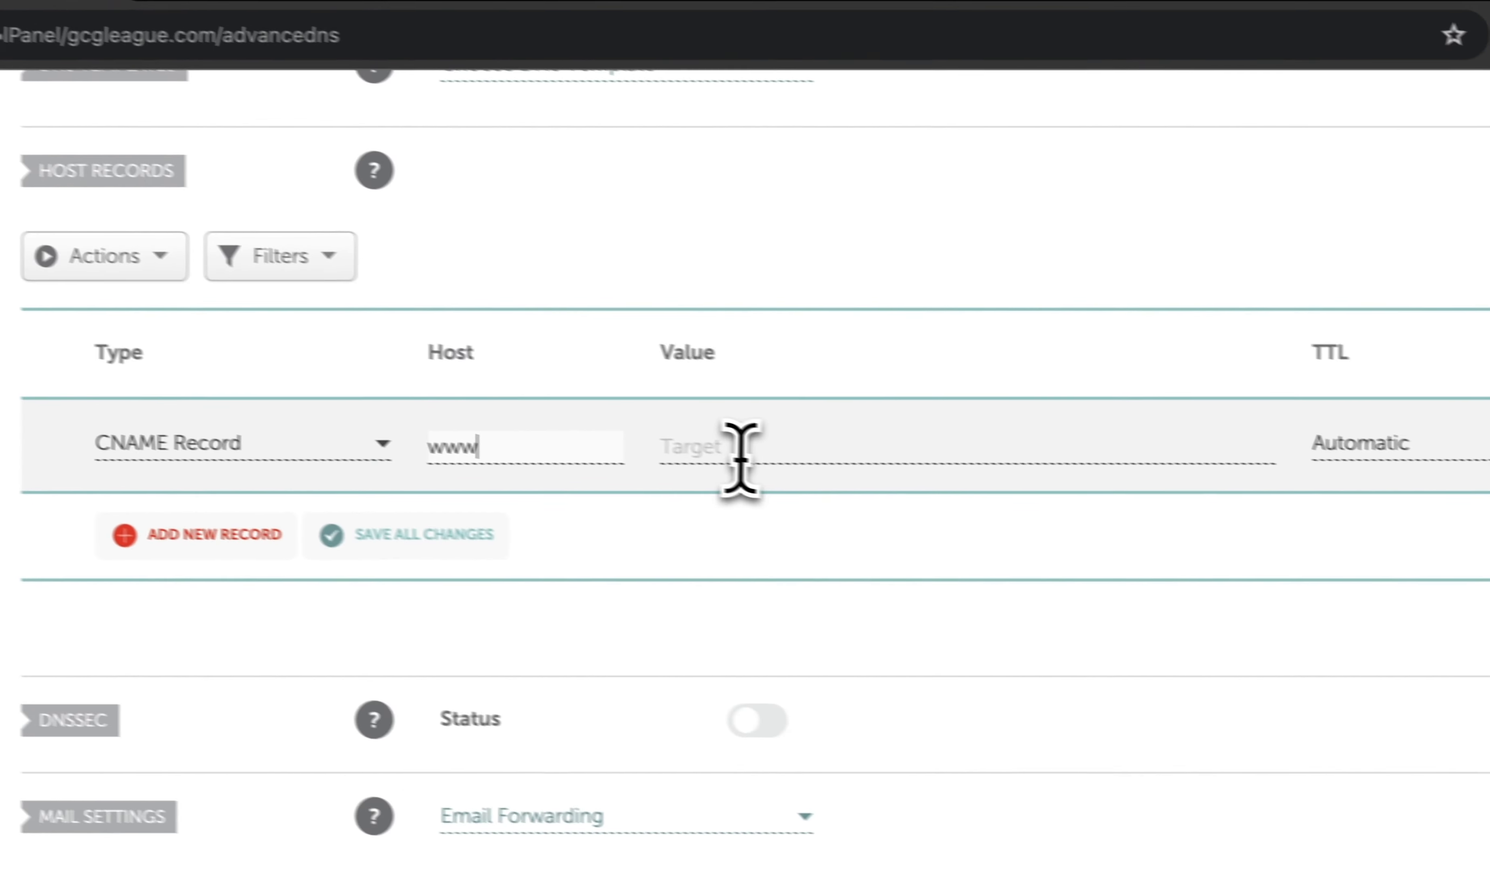
left_click(1210, 546)
type("d195skex57e313.cloudfront.net")
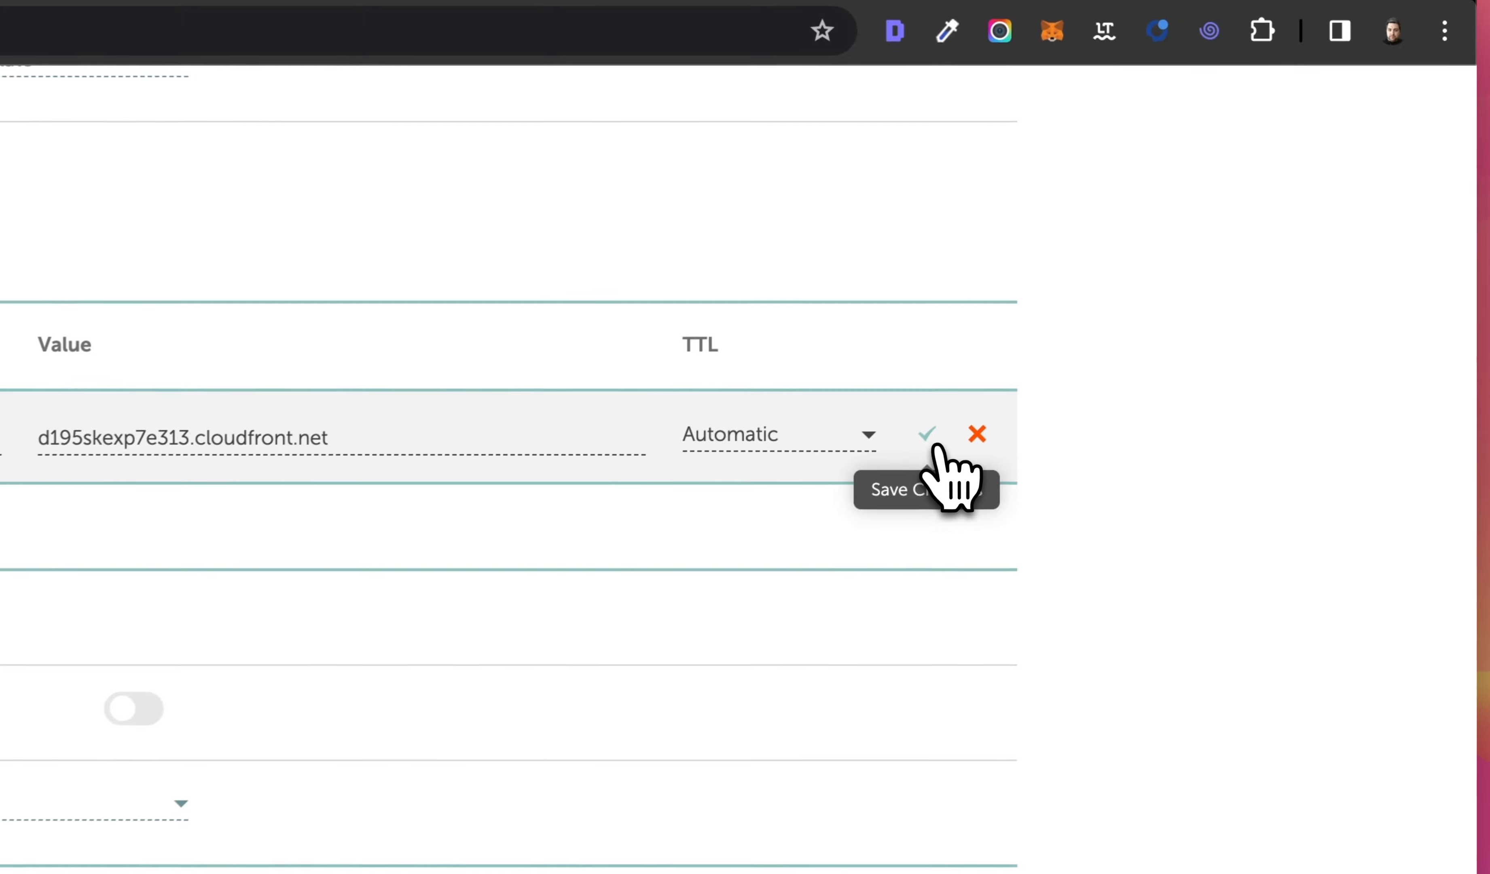
left_click(1175, 294)
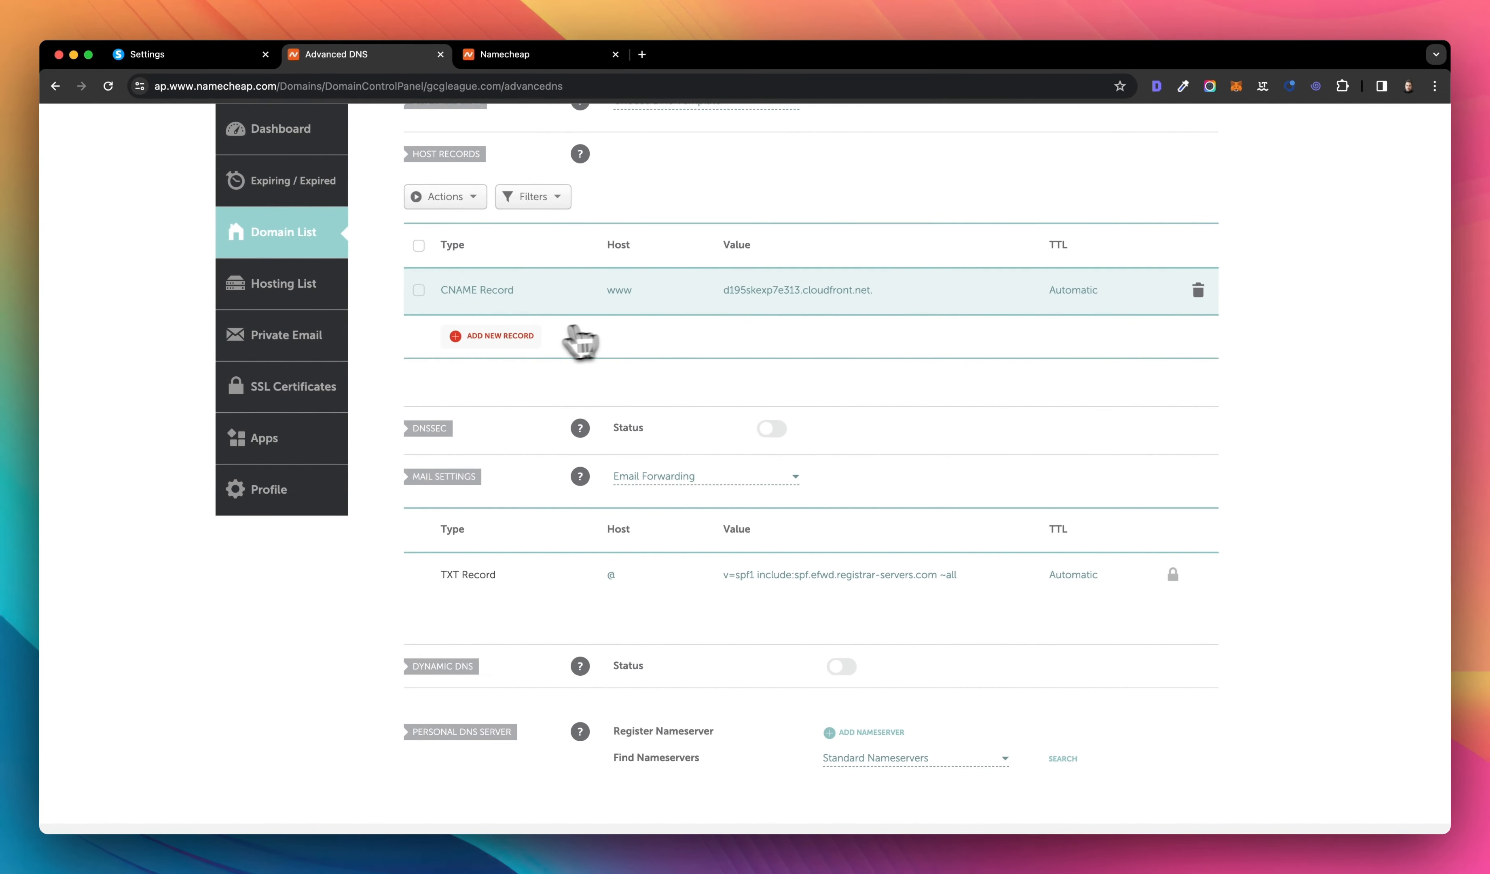
Step: Start a second host record below the www one, with the type CNAME Record
left_click(493, 344)
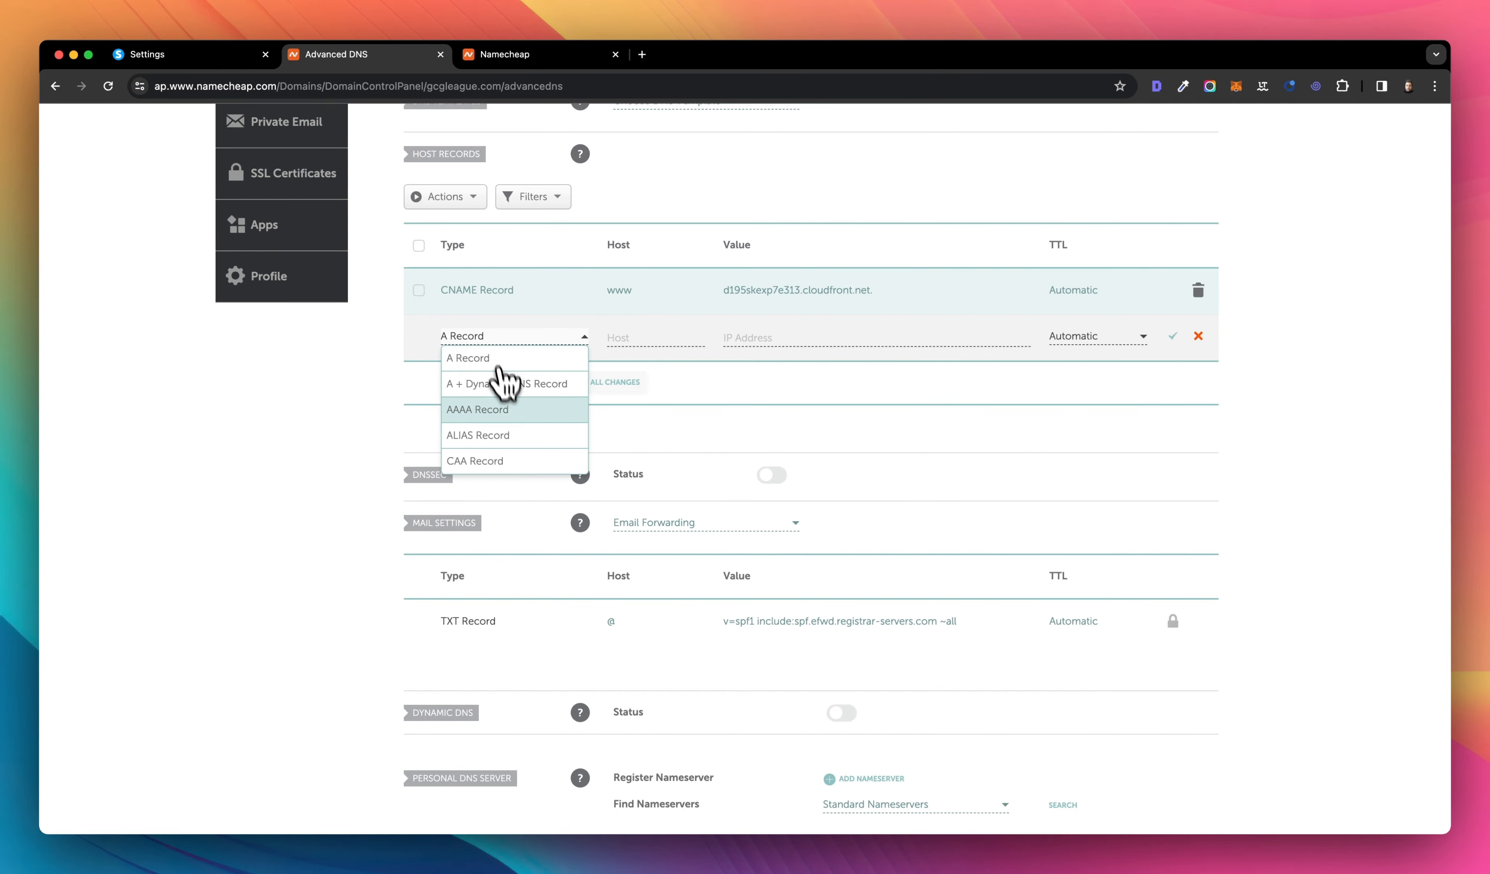
scroll(520, 425, "down", 2)
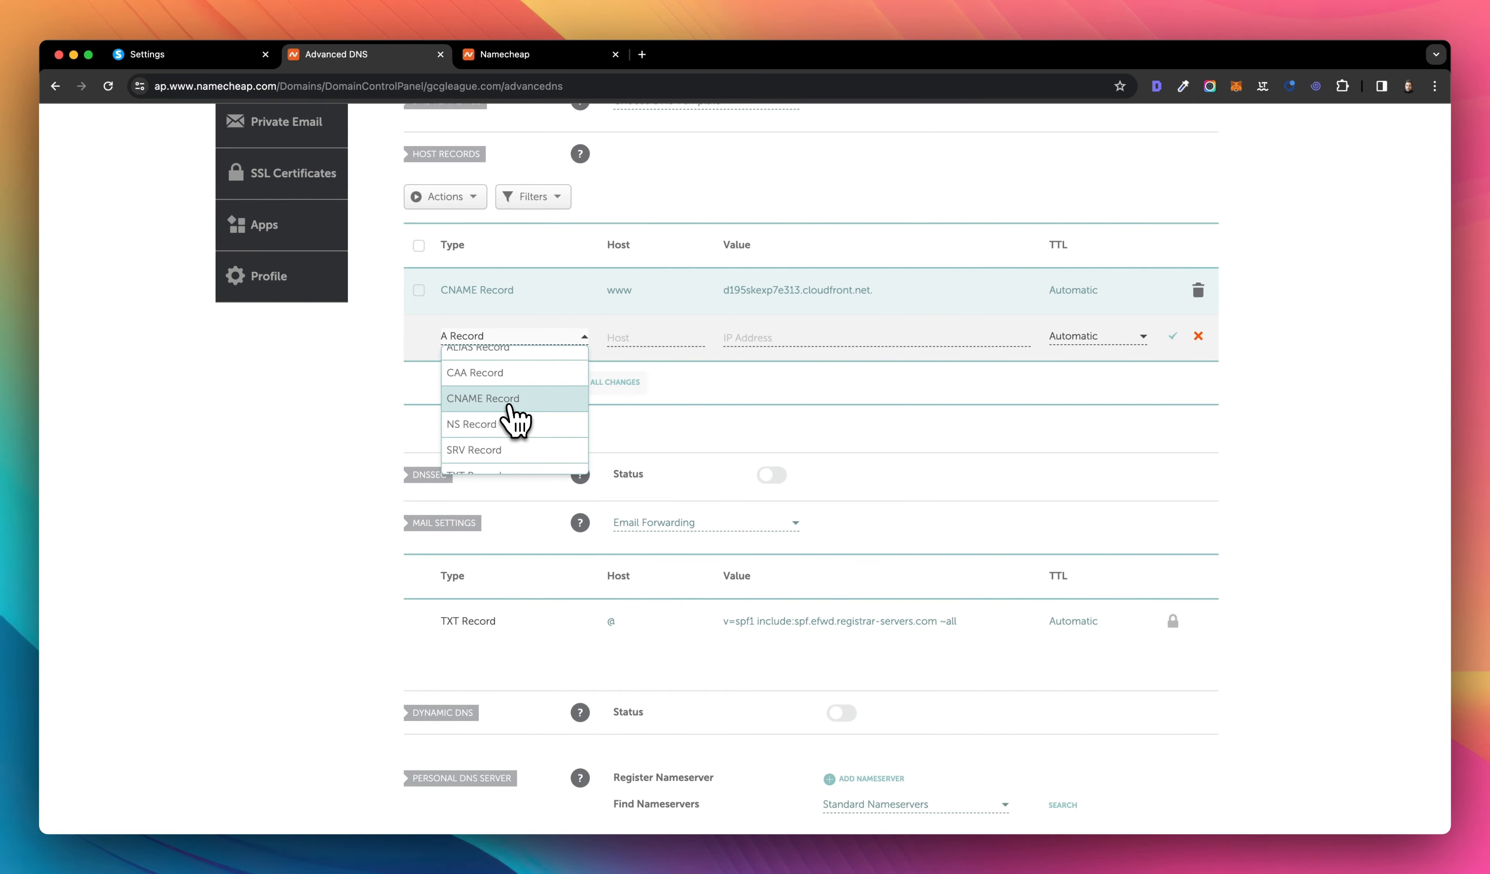
left_click(511, 401)
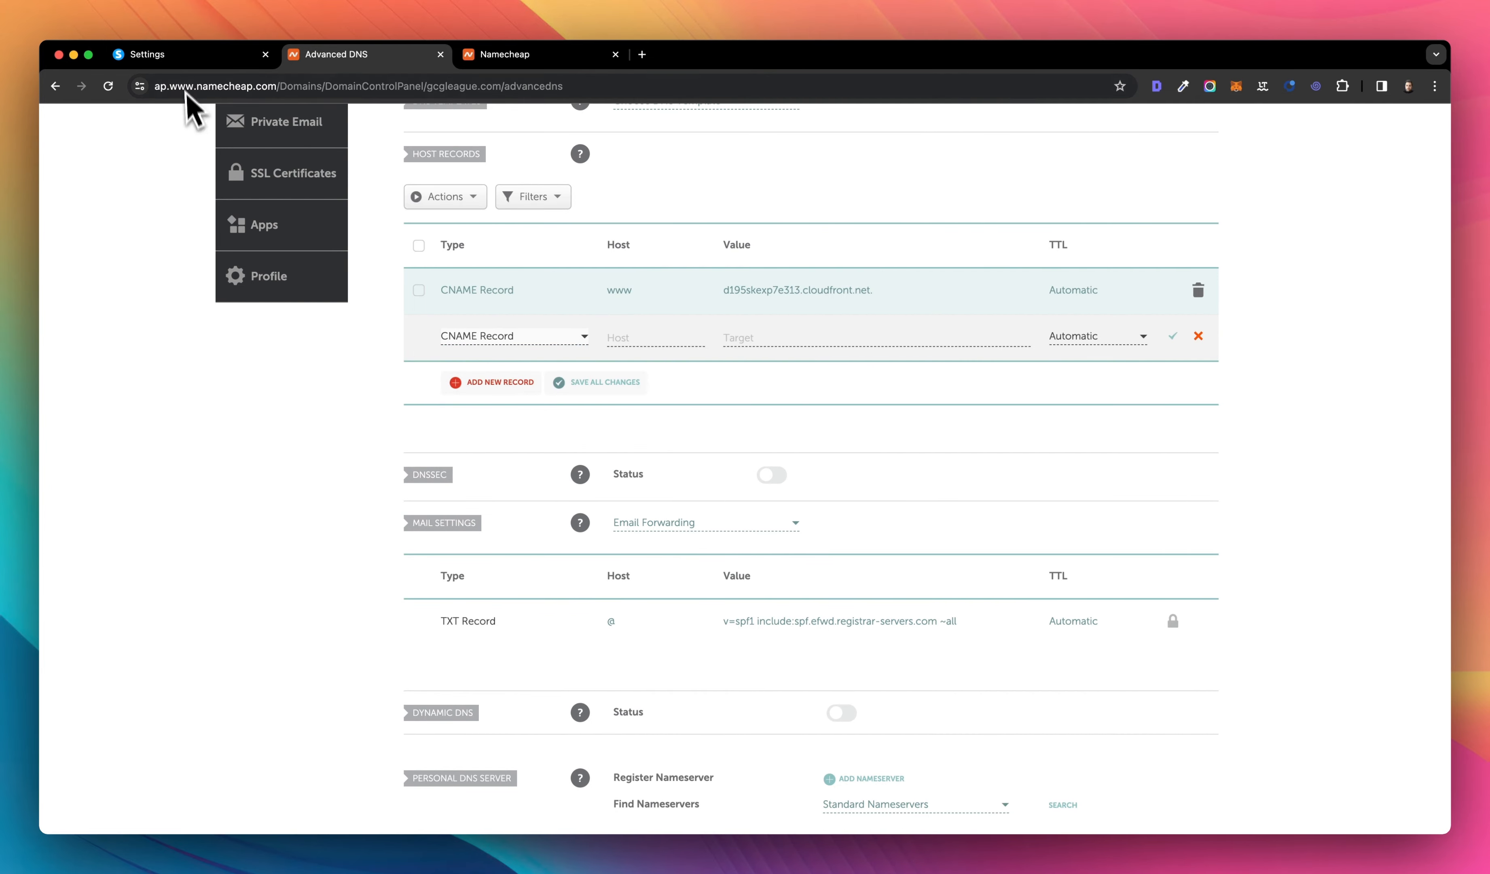
Step: Copy the second CNAME name from systeme.io, only the part before .gcgleague.com, and paste it as the new record's host in Namecheap
left_click(191, 61)
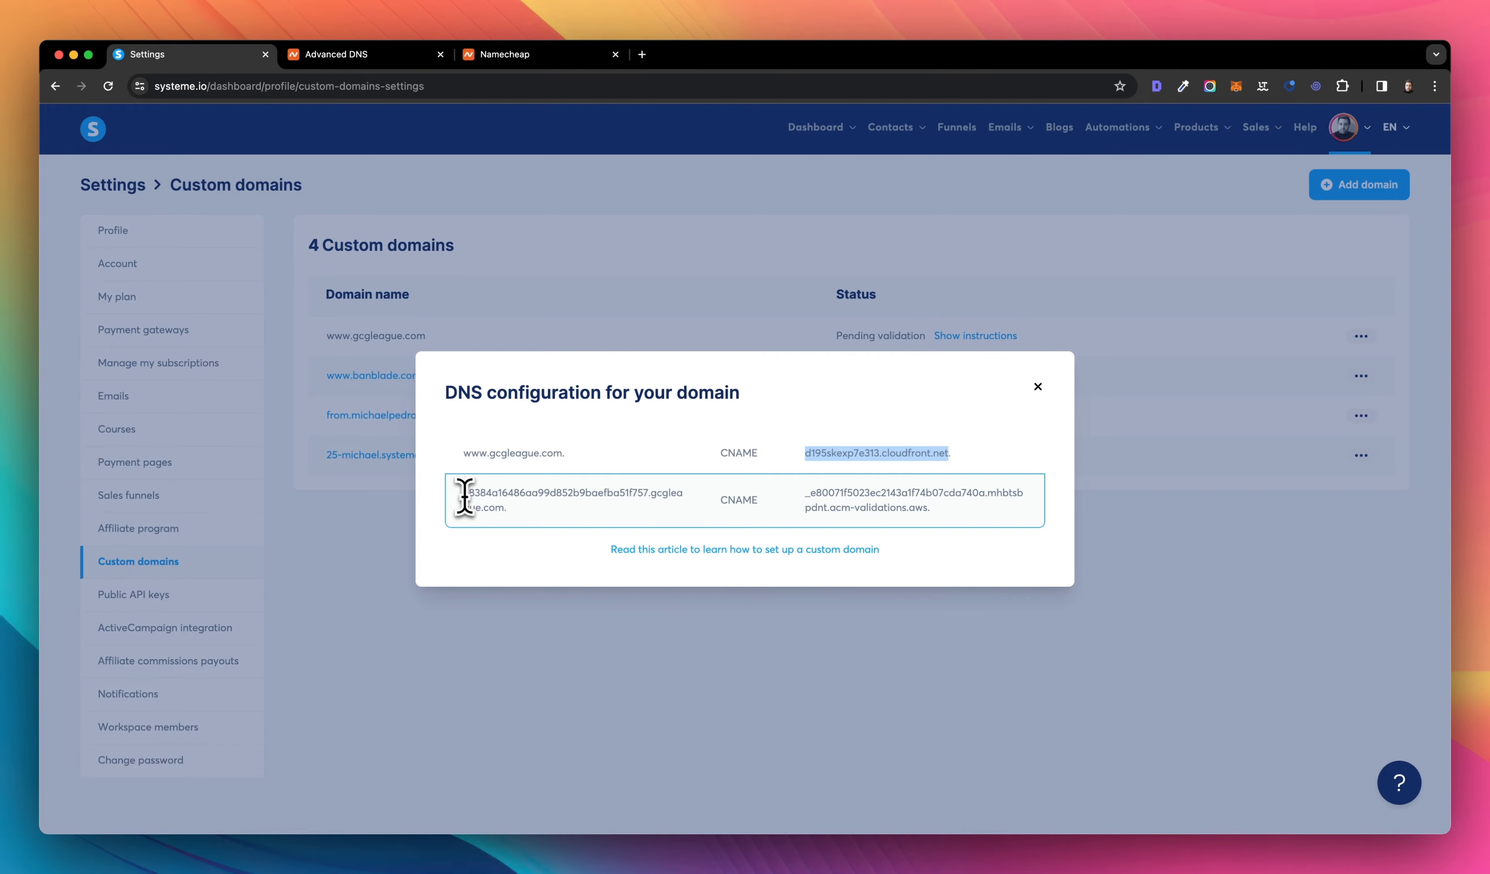
left_click_drag(550, 615, 850, 615)
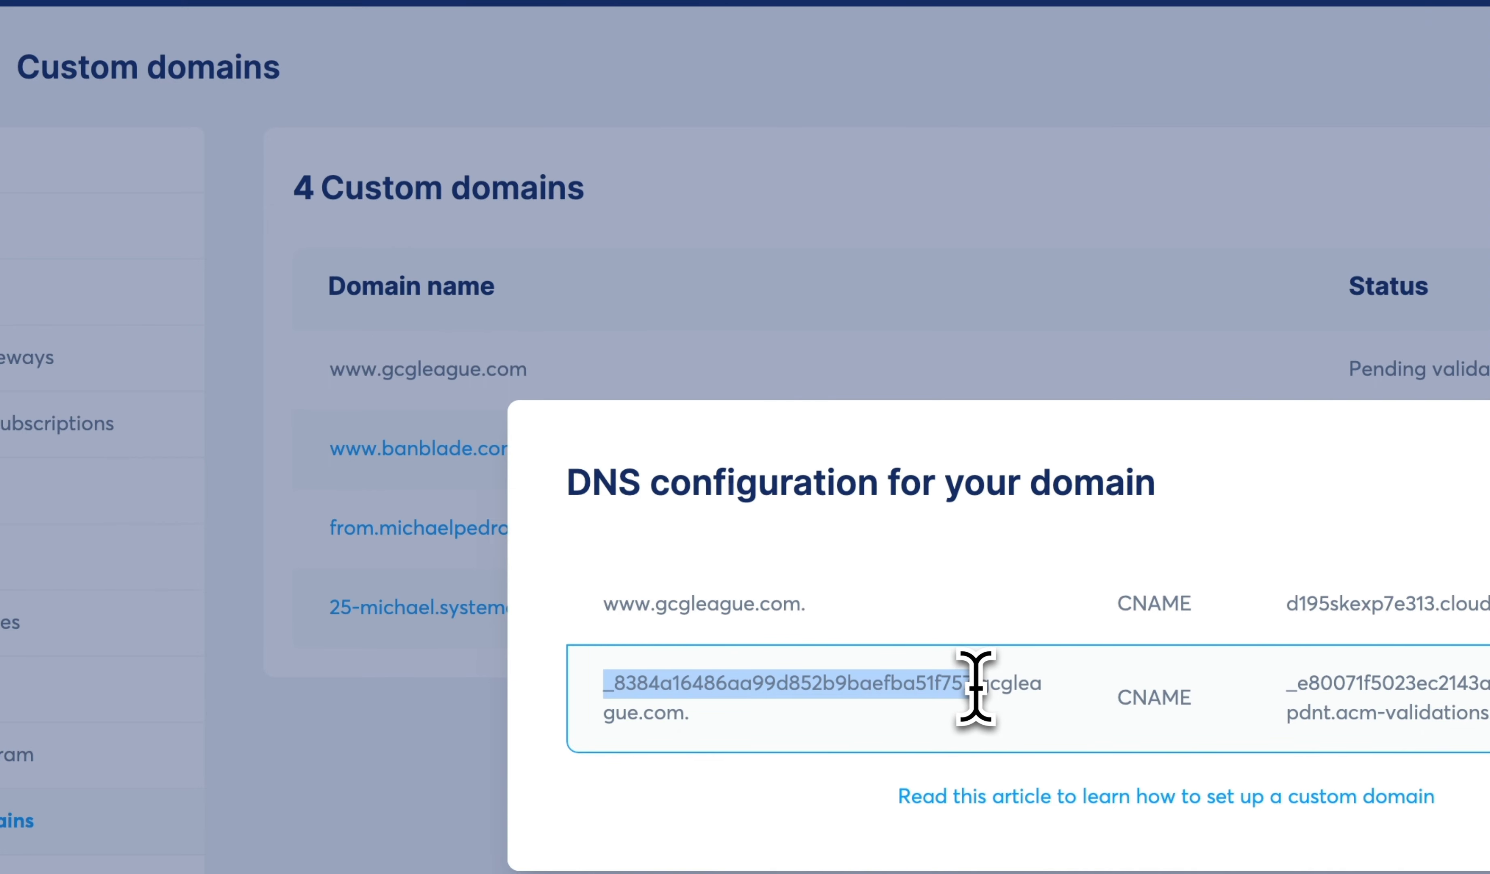
left_click_drag(975, 688, 977, 687)
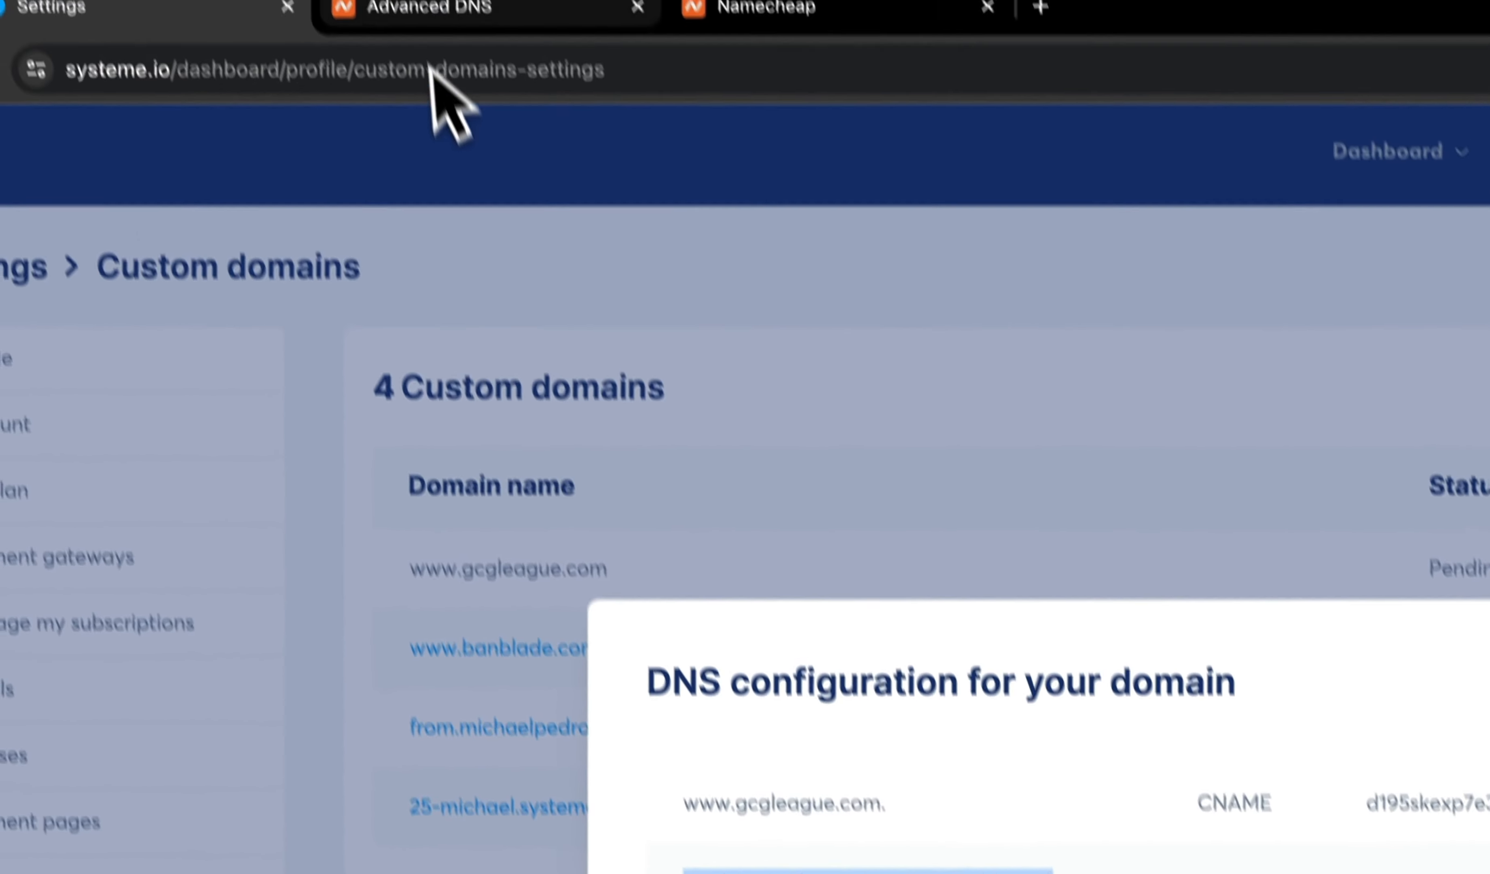
left_click(474, 70)
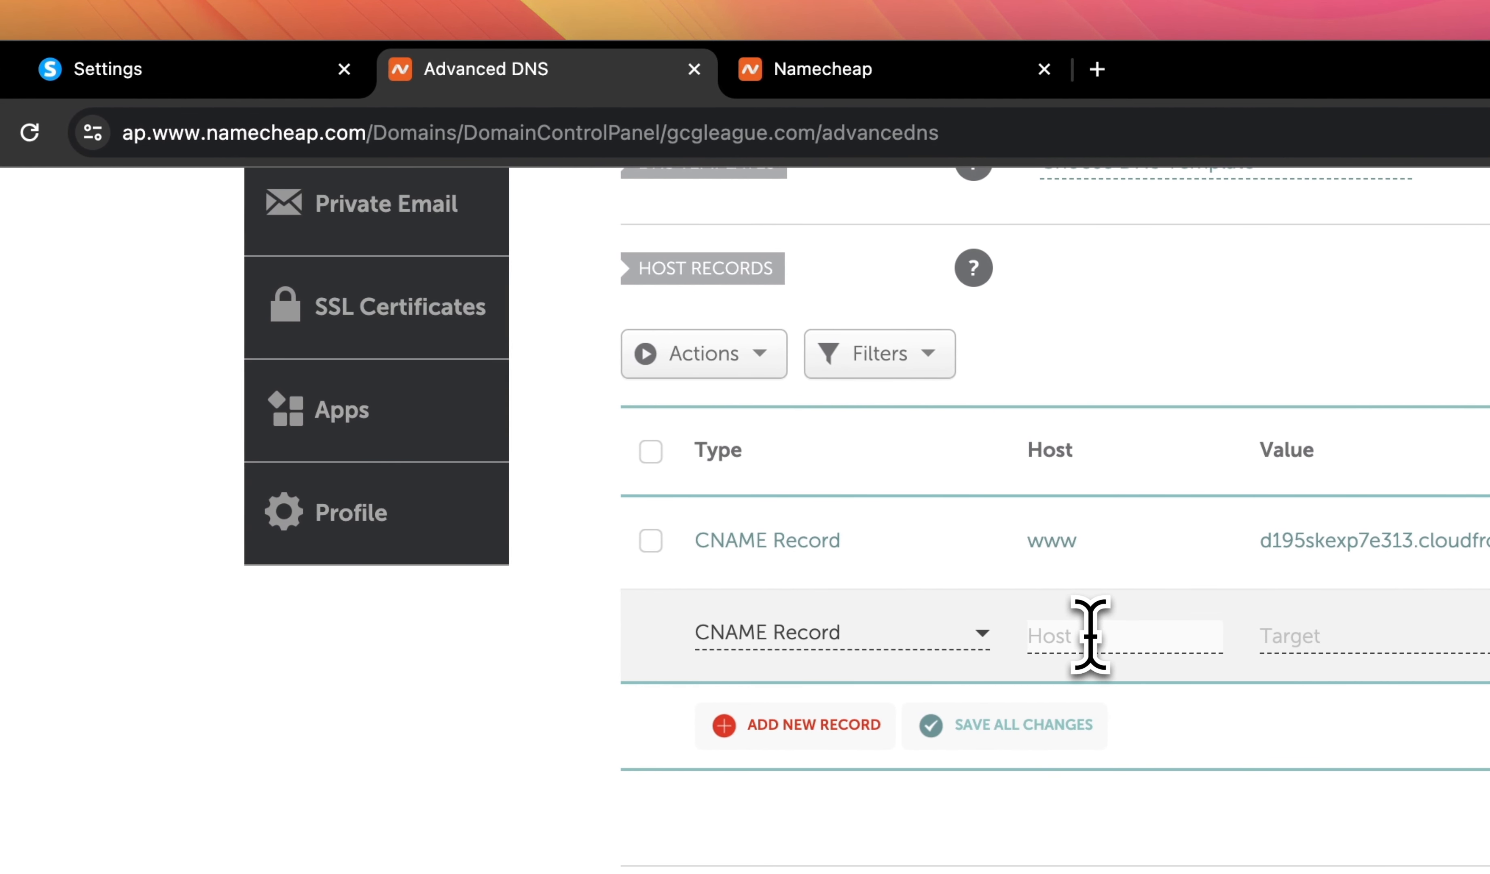
key("super+v")
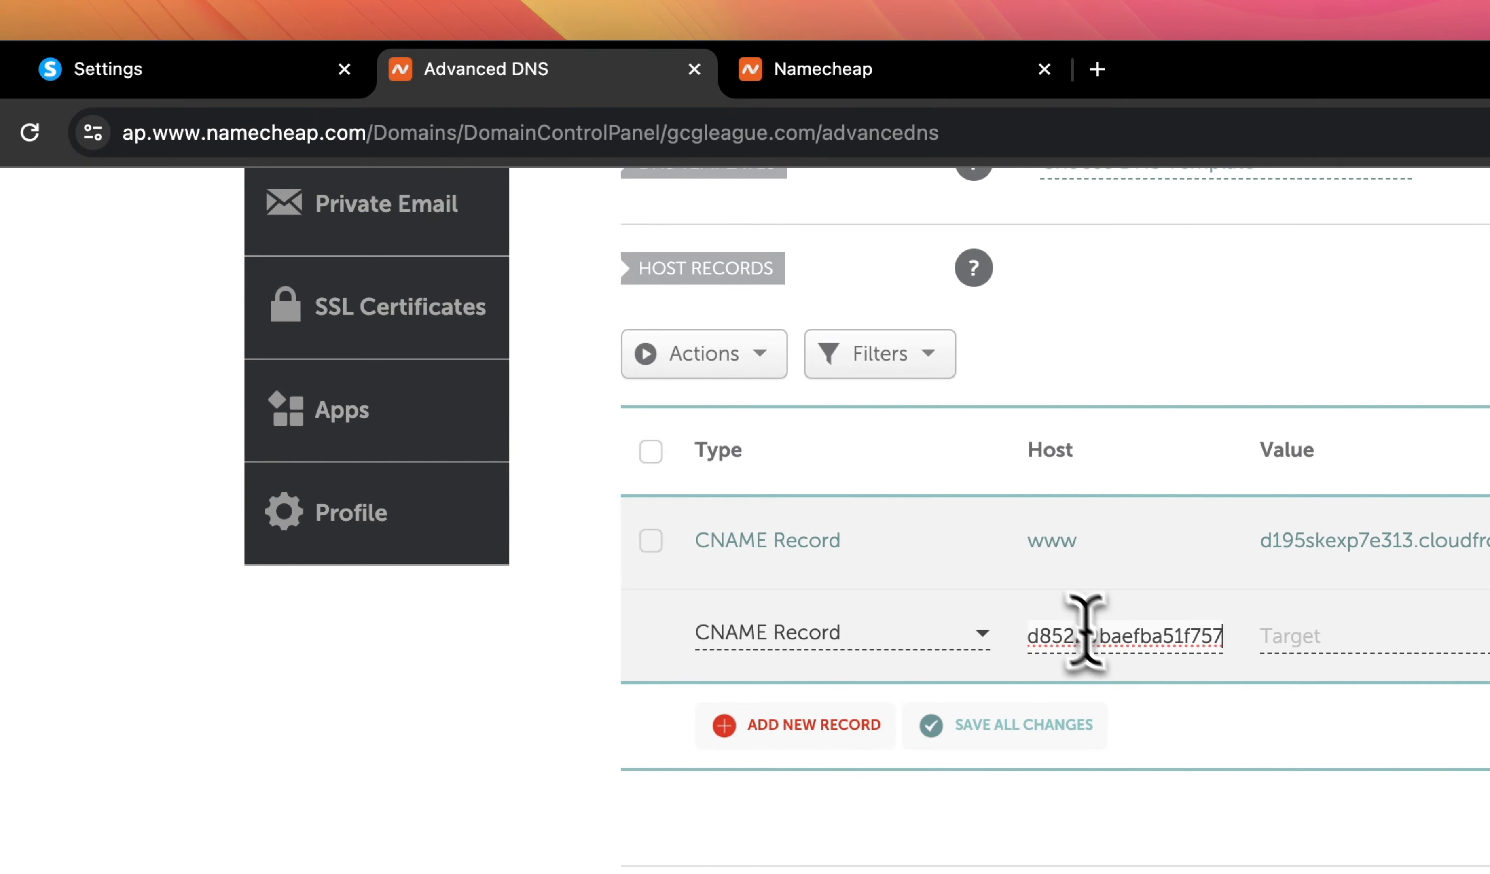
Step: Copy the second CNAME target ending in acm-validations.aws from systeme.io without its trailing dot, paste it as the second Namecheap record's value, and save
left_click(397, 89)
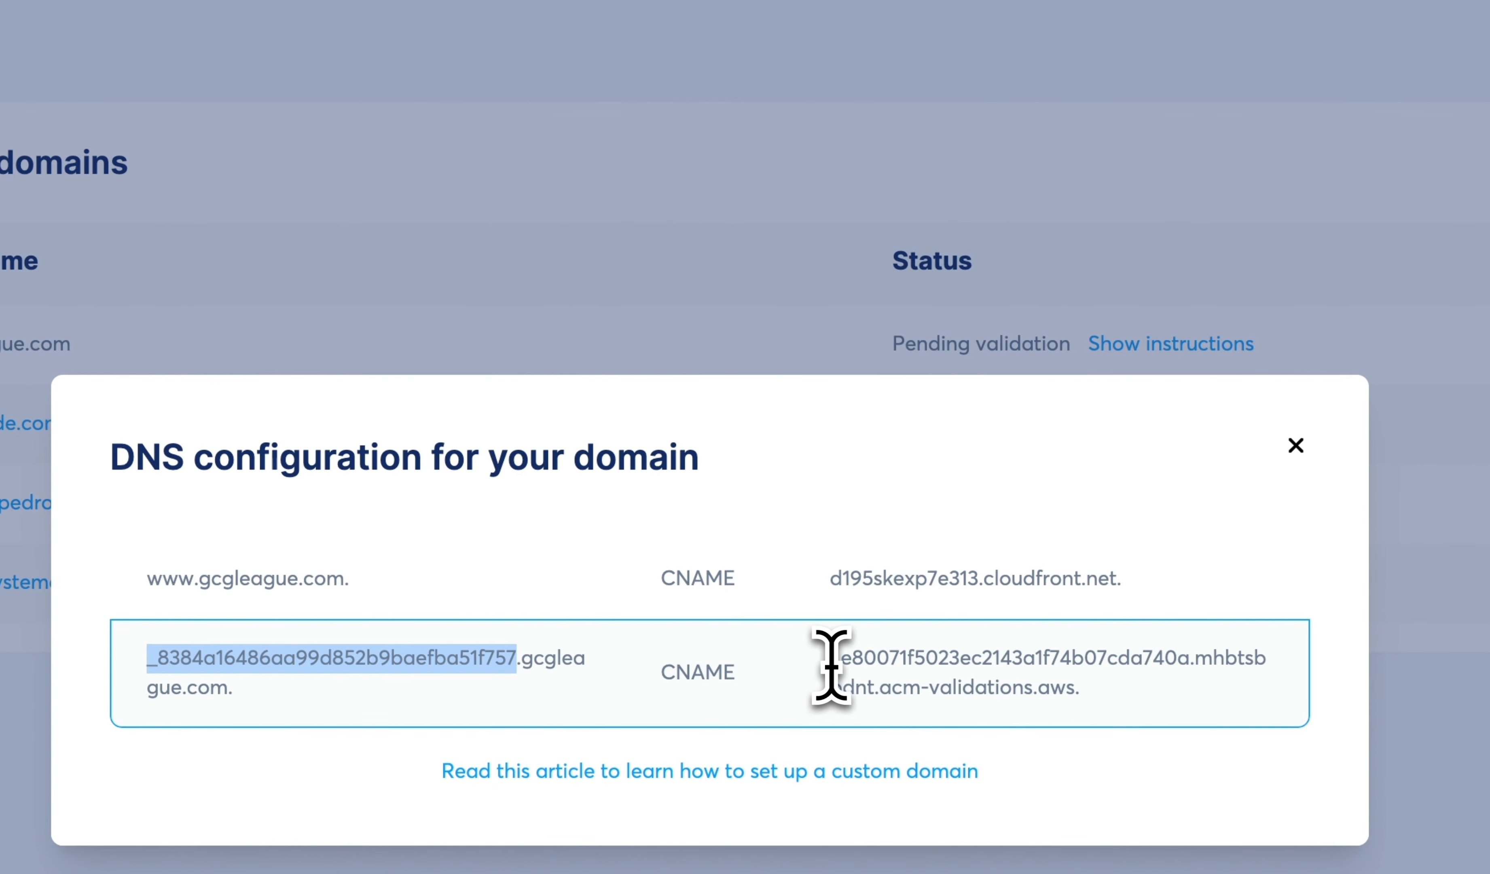
left_click_drag(829, 660, 1080, 701)
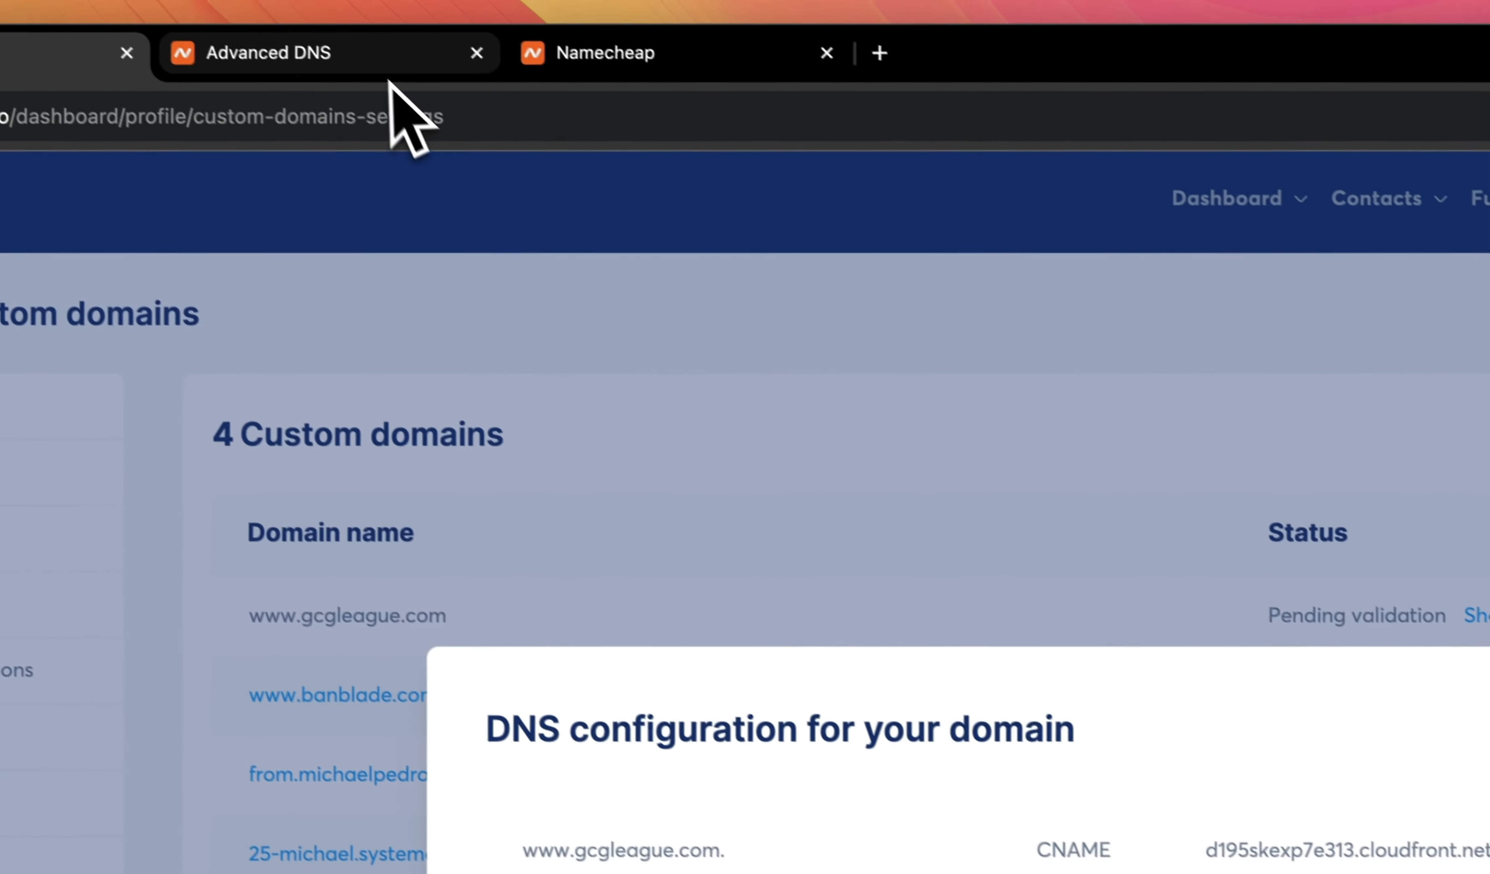
left_click(420, 69)
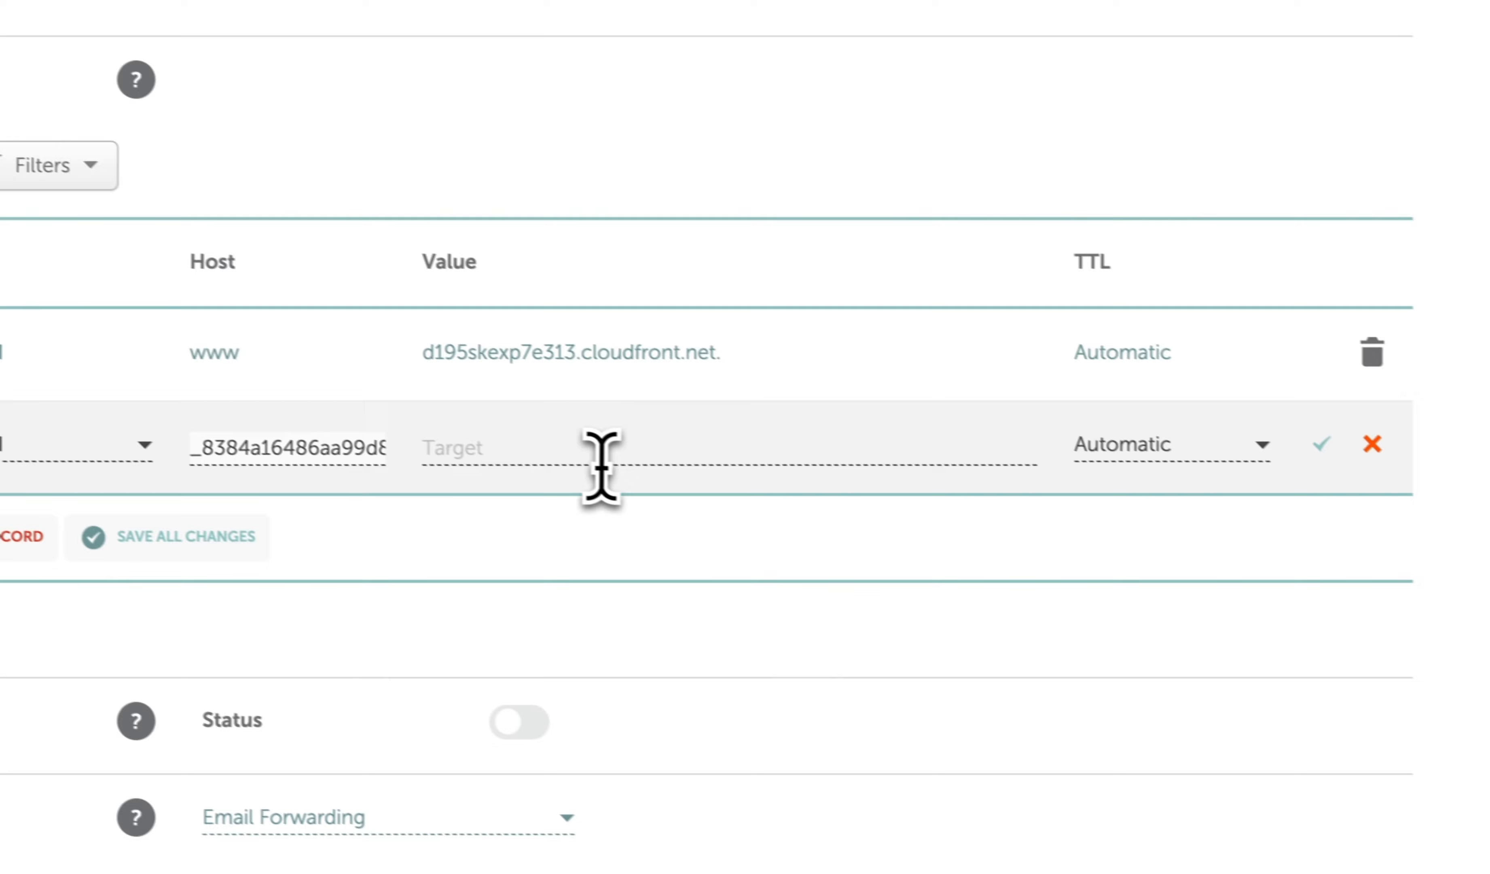
left_click(1245, 647)
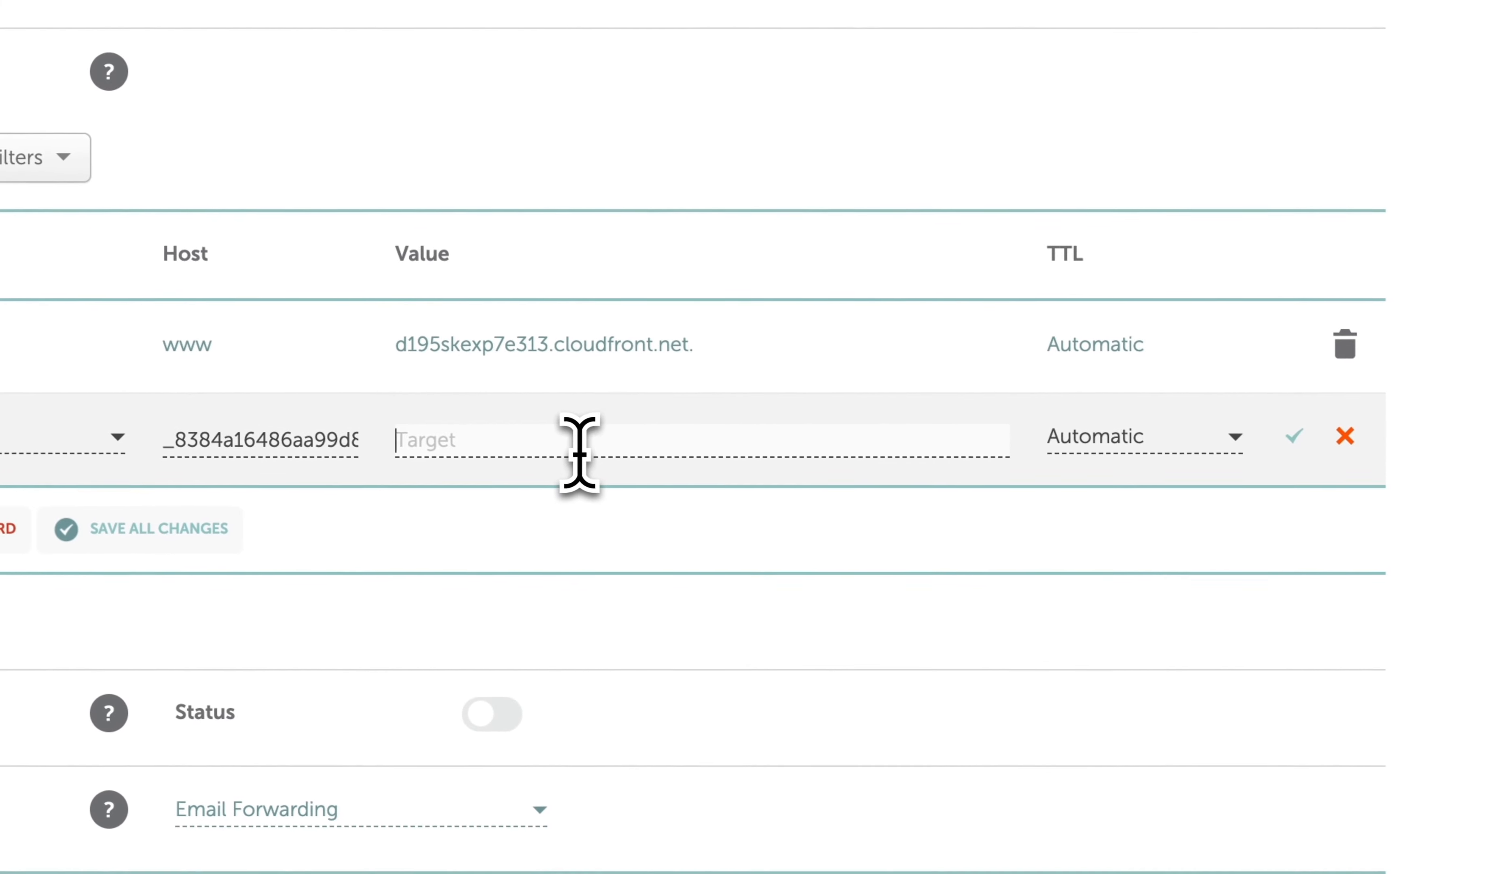
key("super+v")
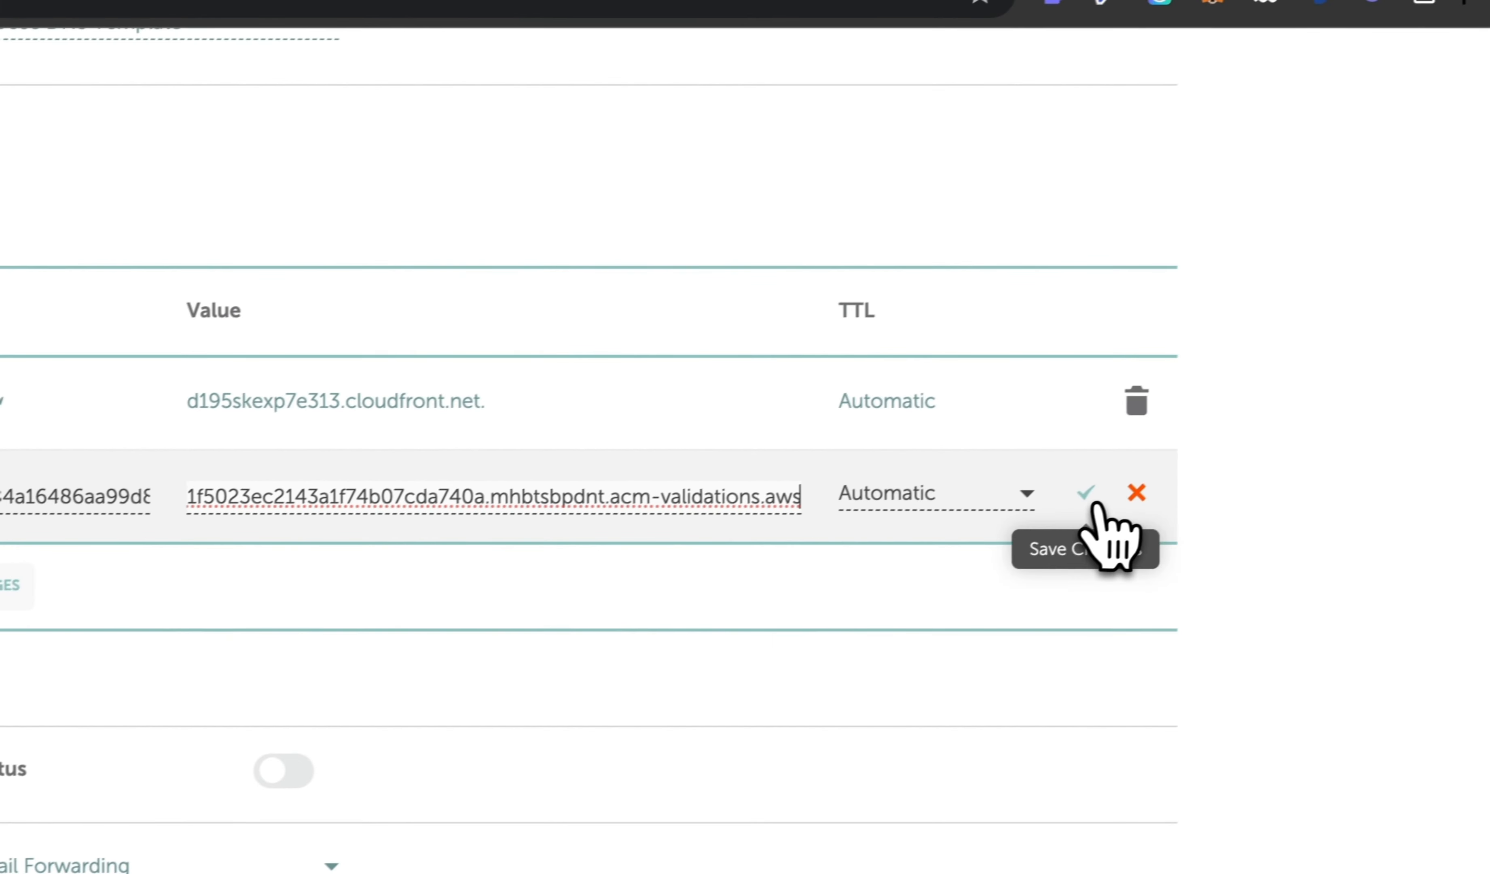
left_click(1092, 501)
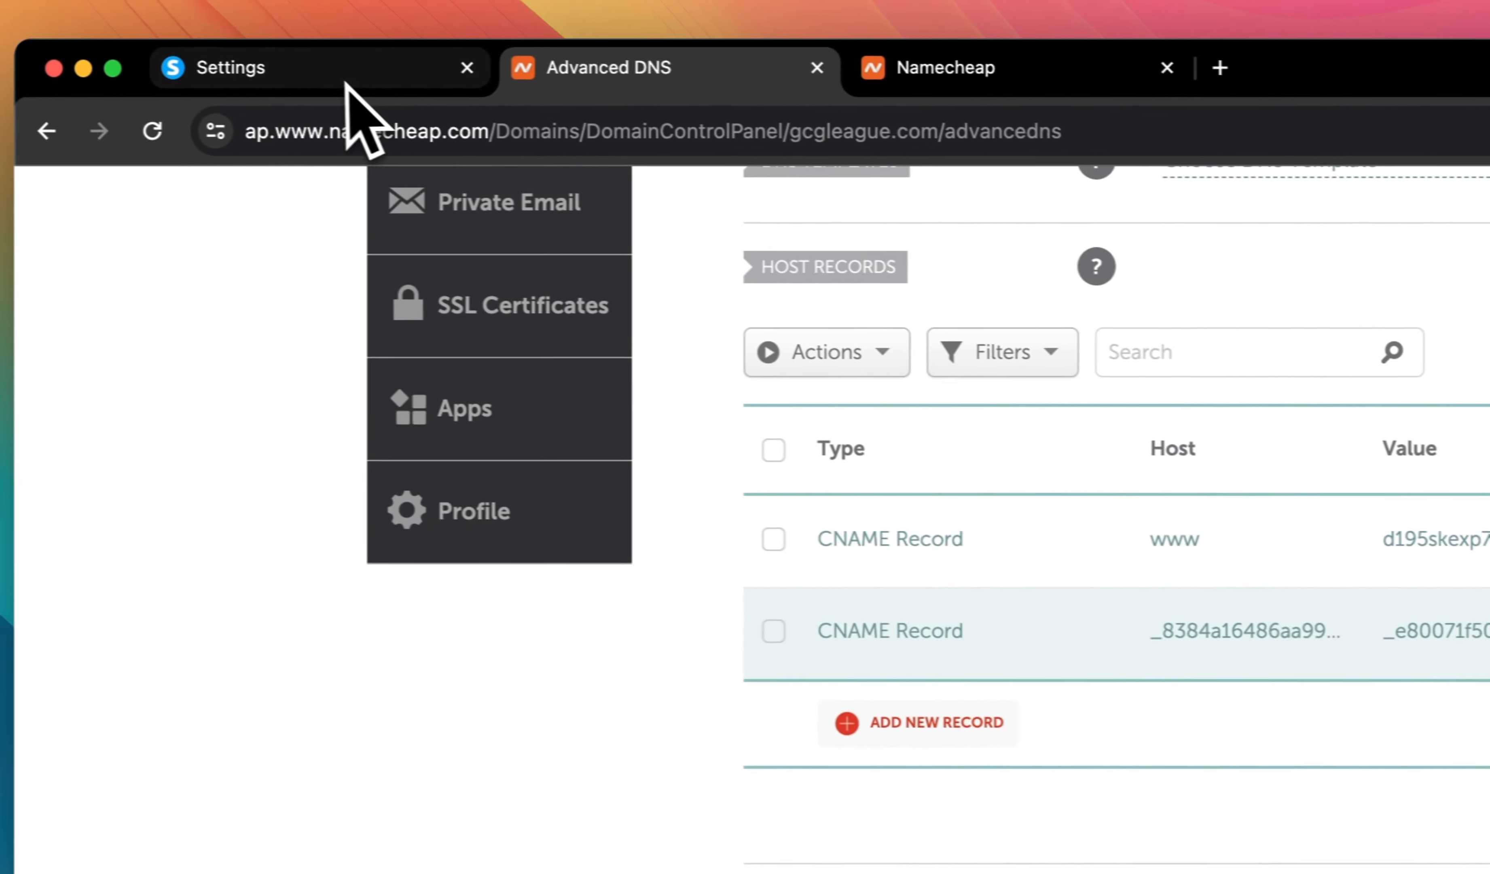
left_click(347, 84)
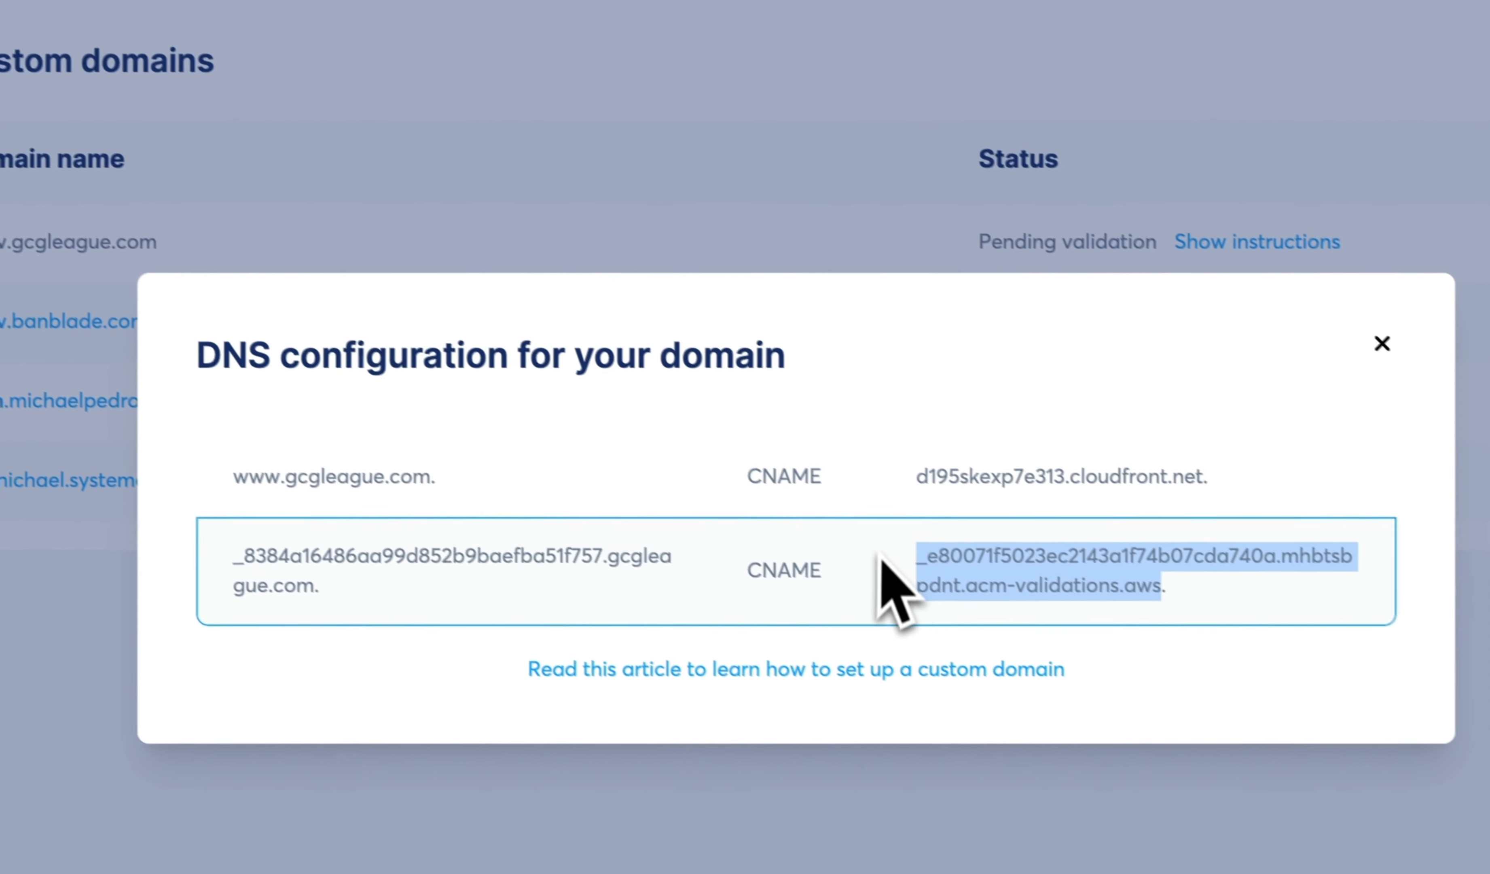
left_click(1382, 344)
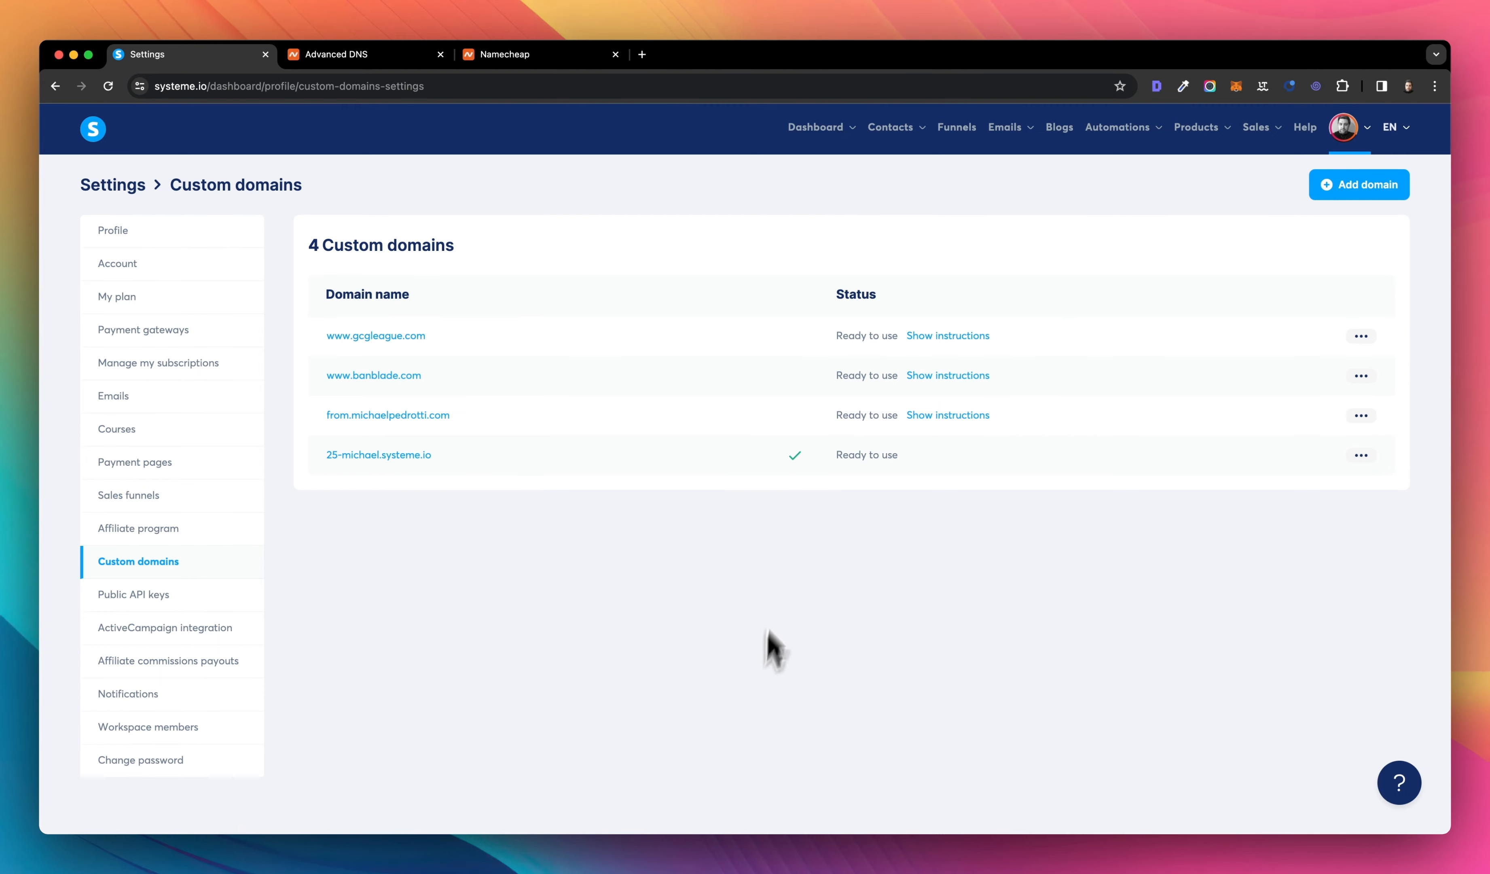
left_click(892, 337)
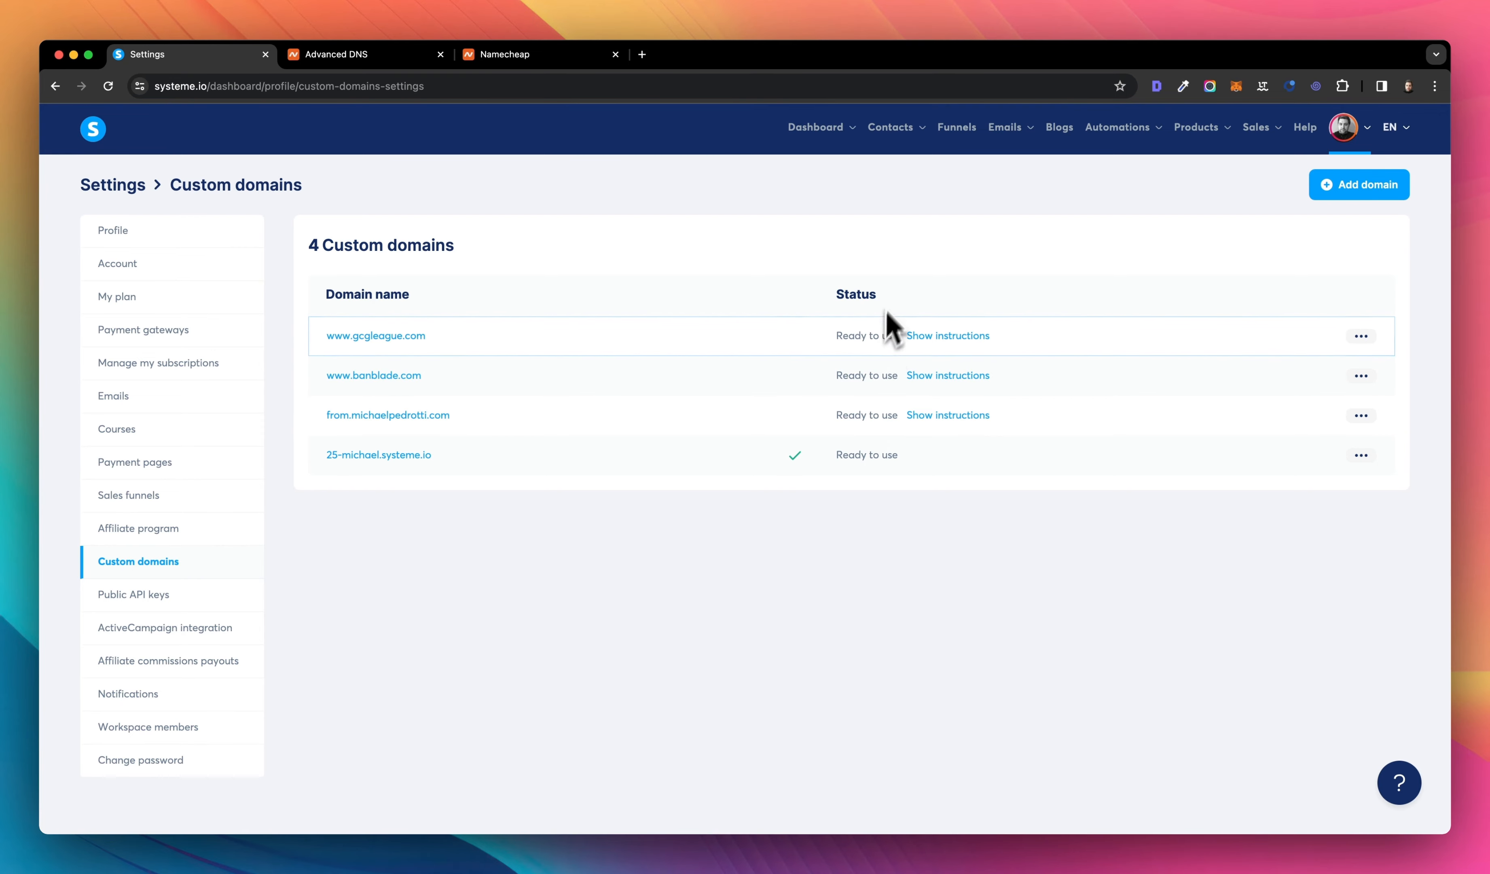
left_click(960, 129)
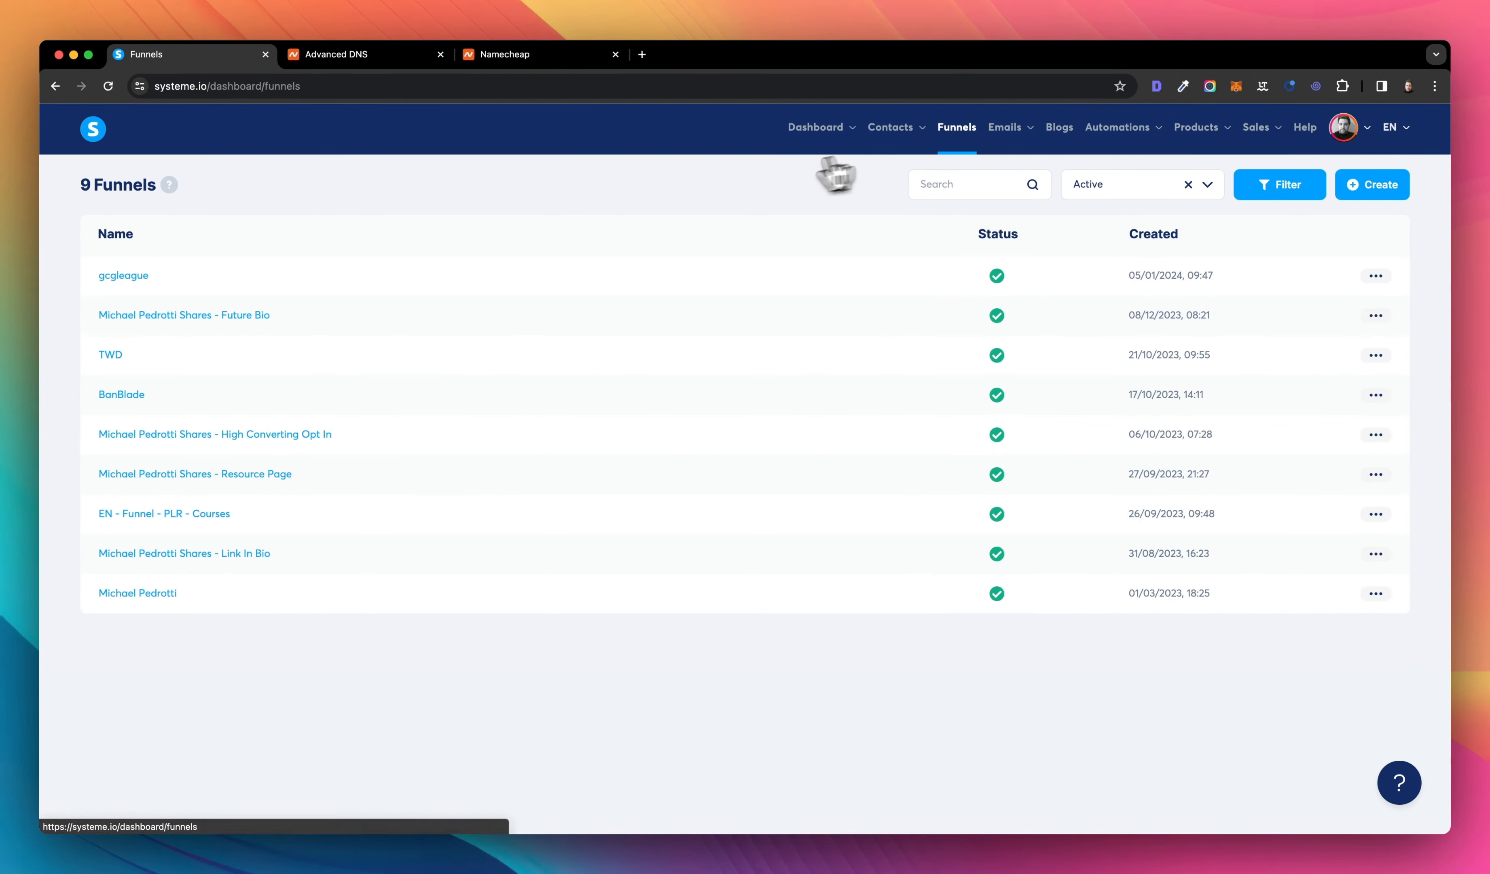
left_click(119, 282)
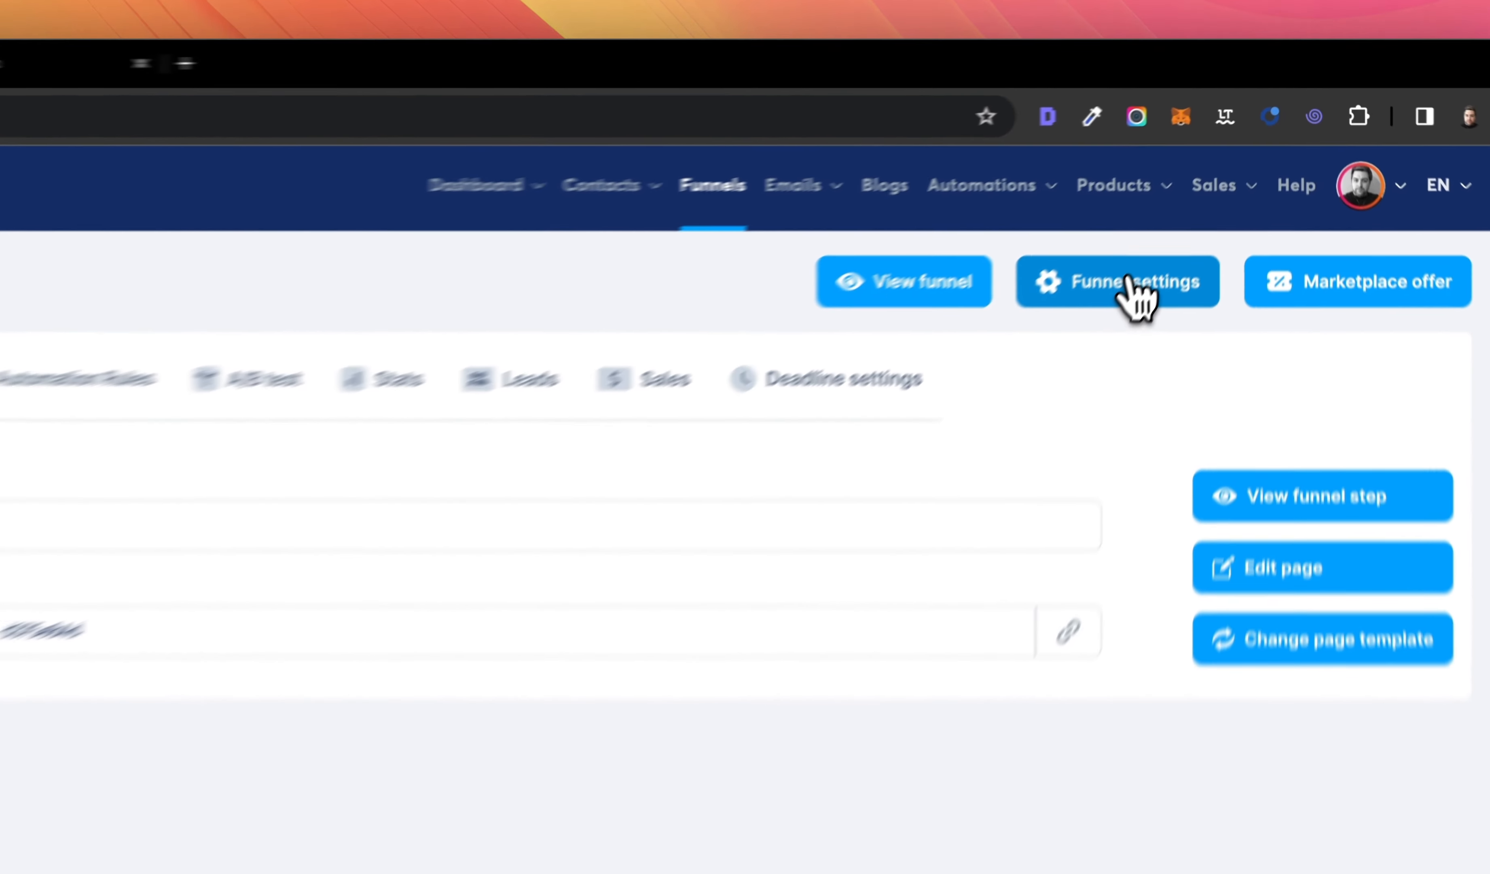
left_click(1207, 186)
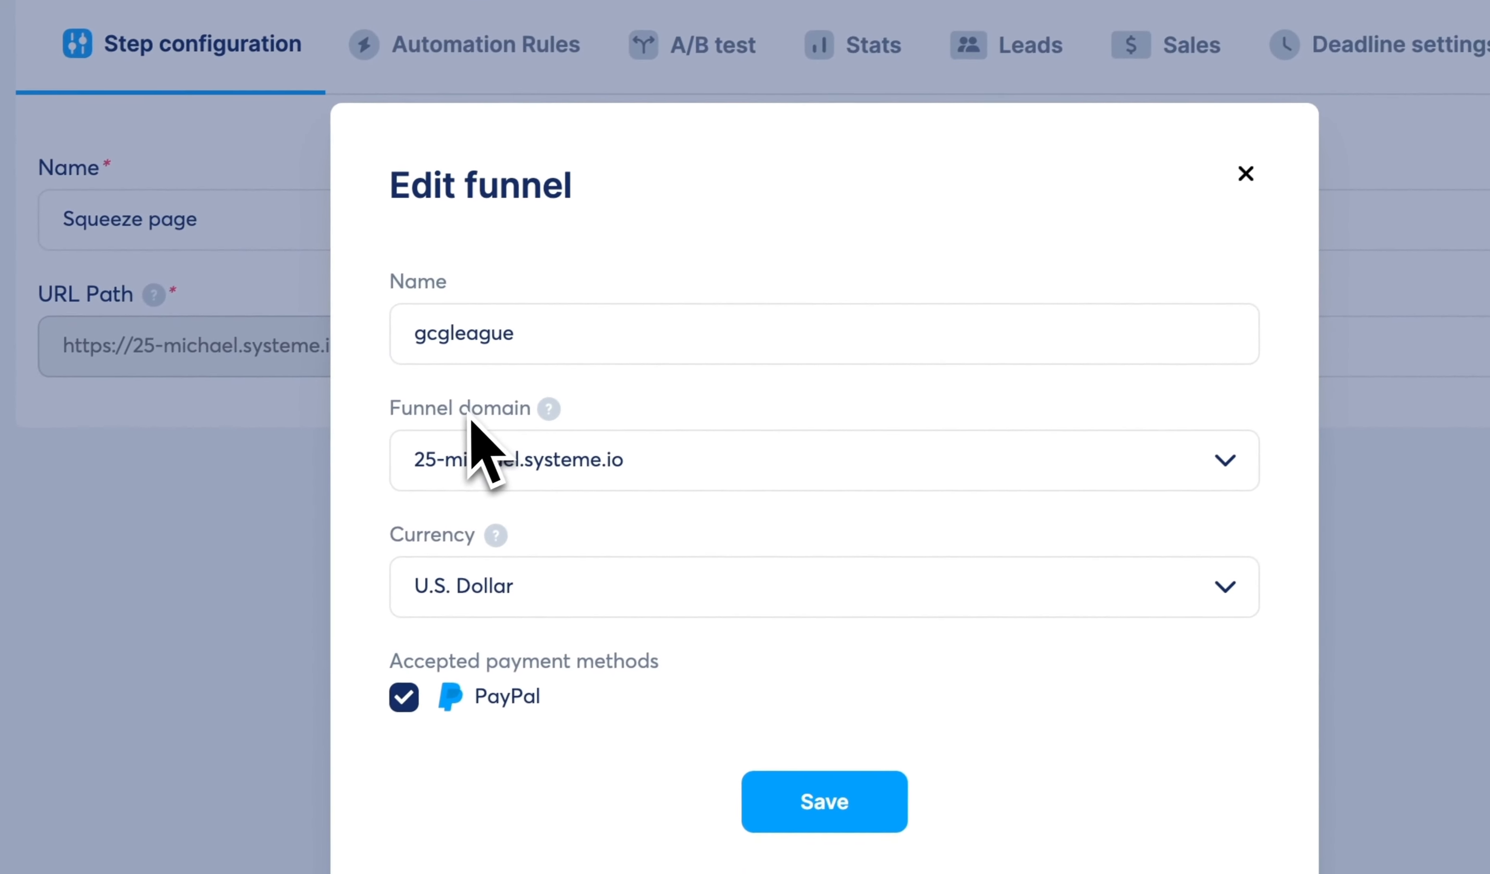
left_click(780, 455)
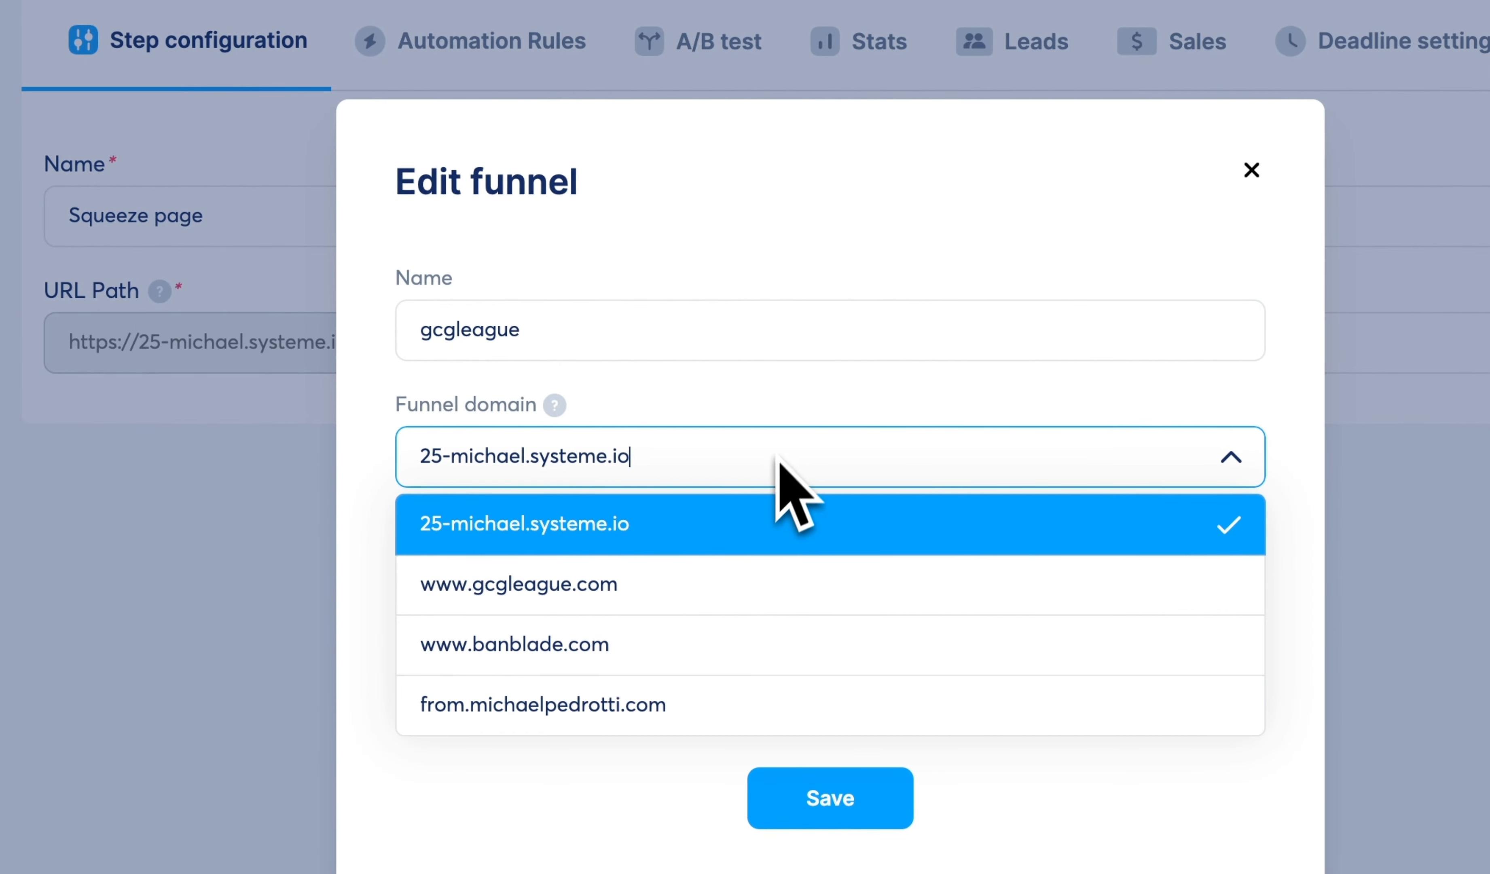
left_click(750, 578)
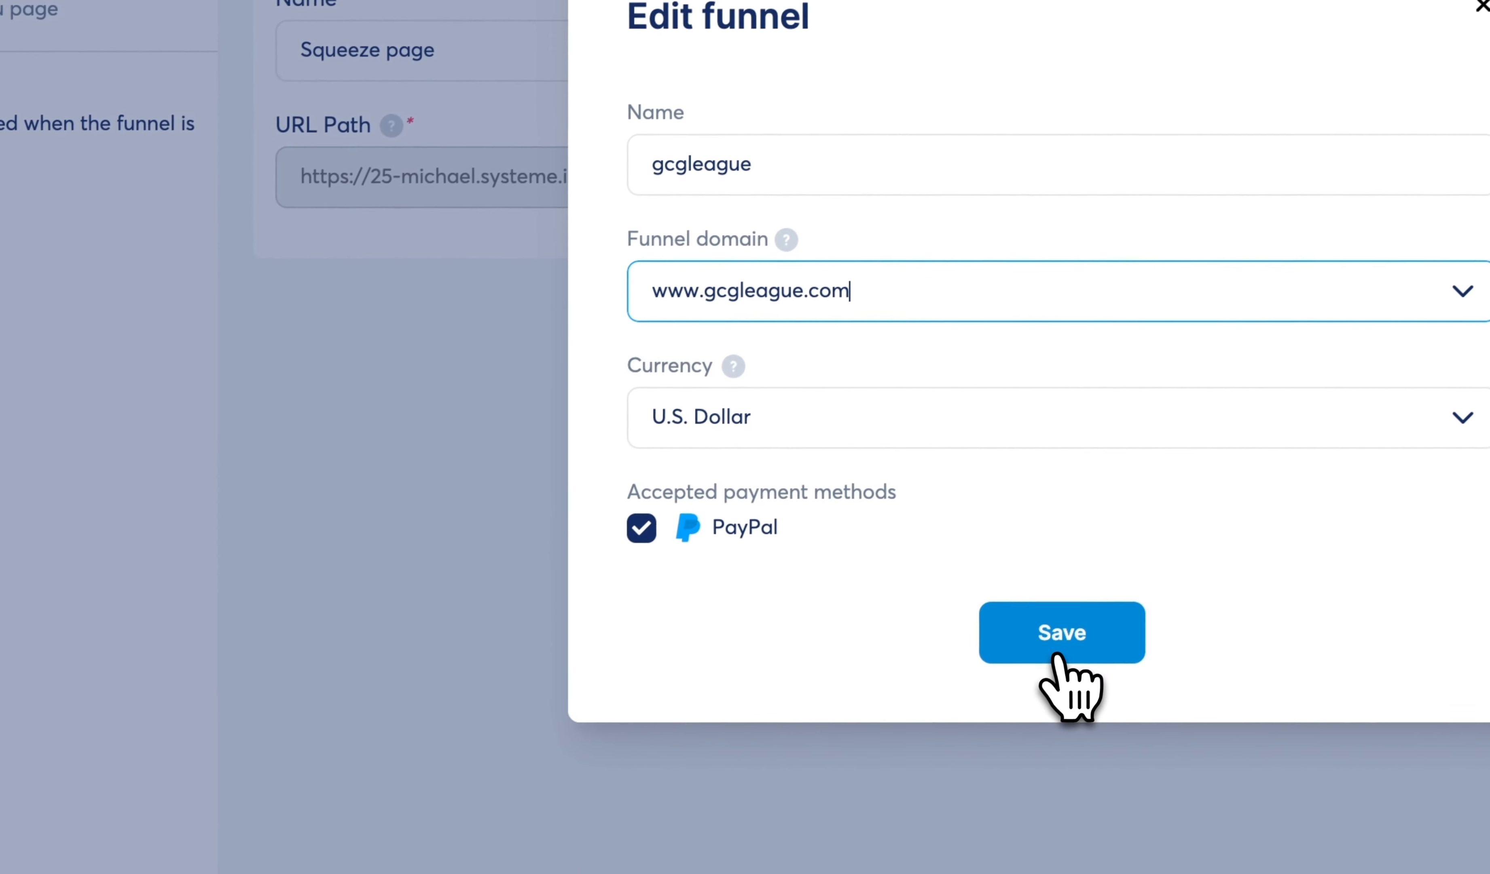
left_click(1061, 653)
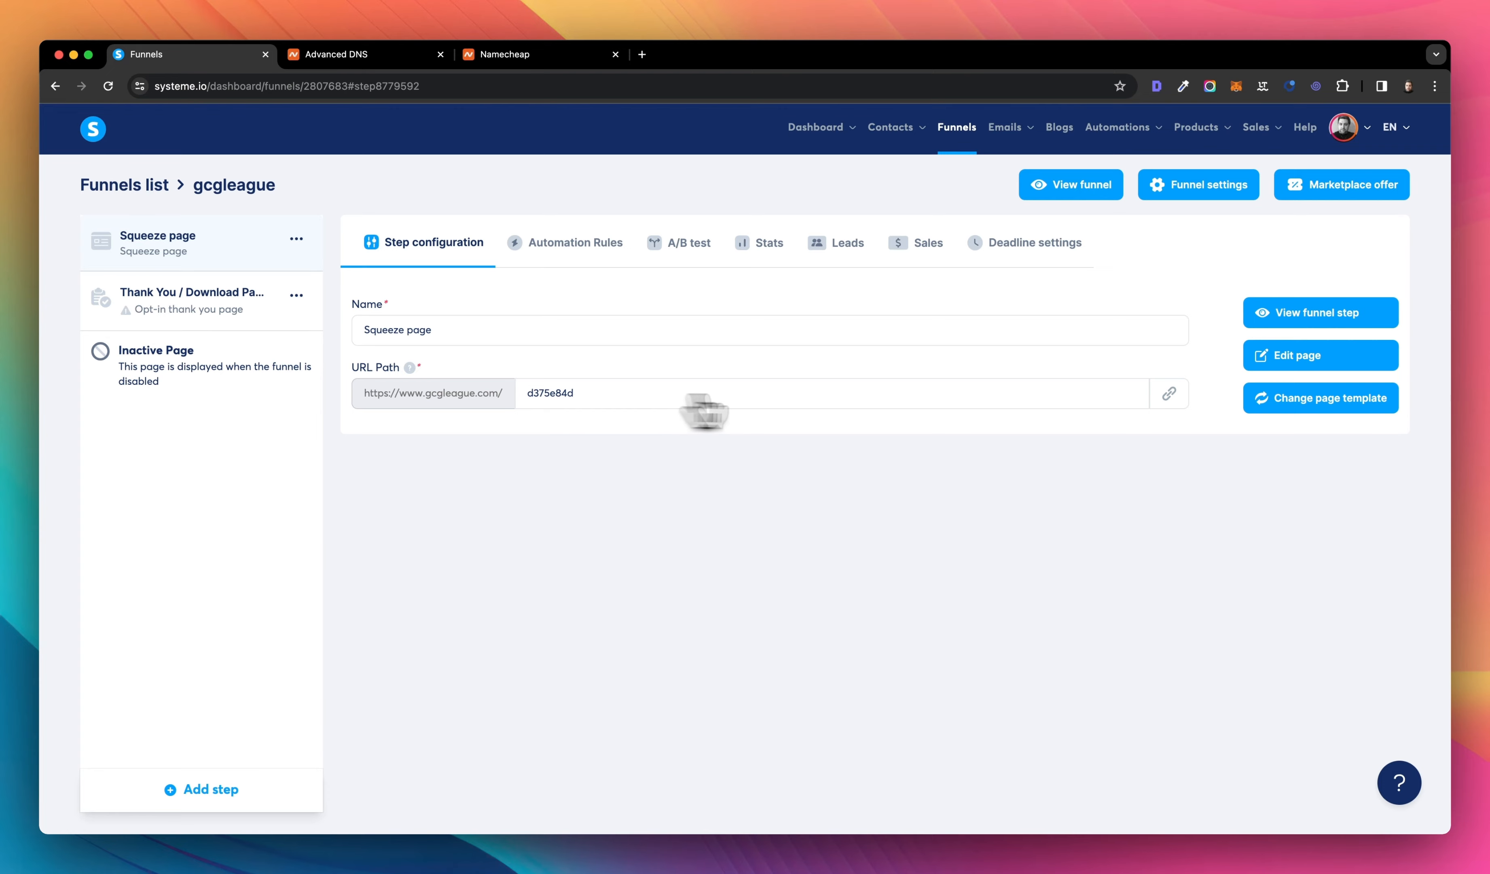
Step: Copy the Squeeze page's link, open it in a new browser tab, and check the page and its full address
left_click(1169, 393)
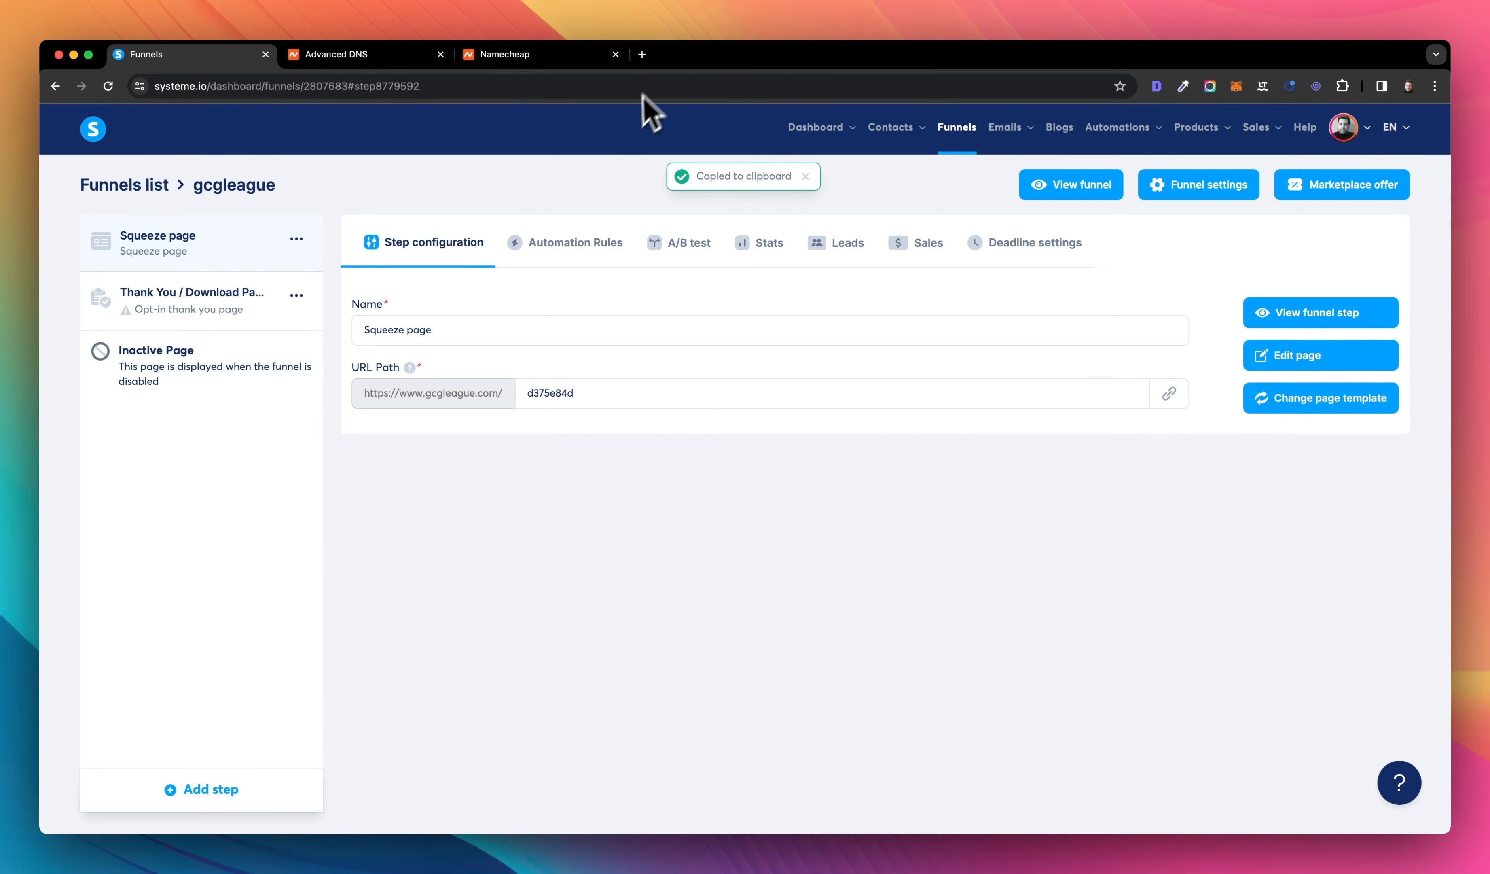
left_click(642, 55)
key("super+v")
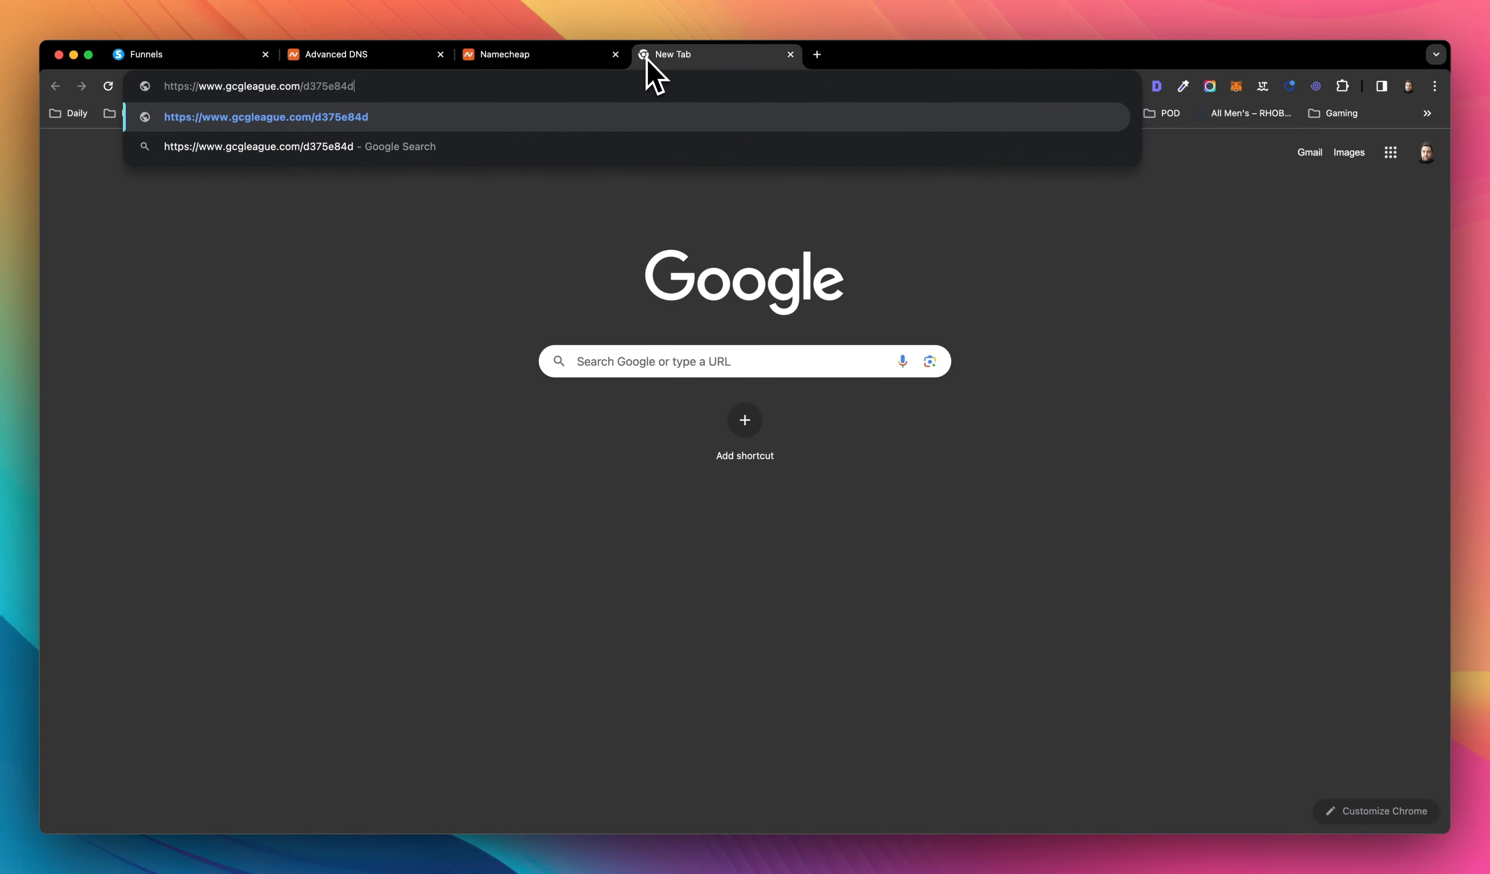
key("Return")
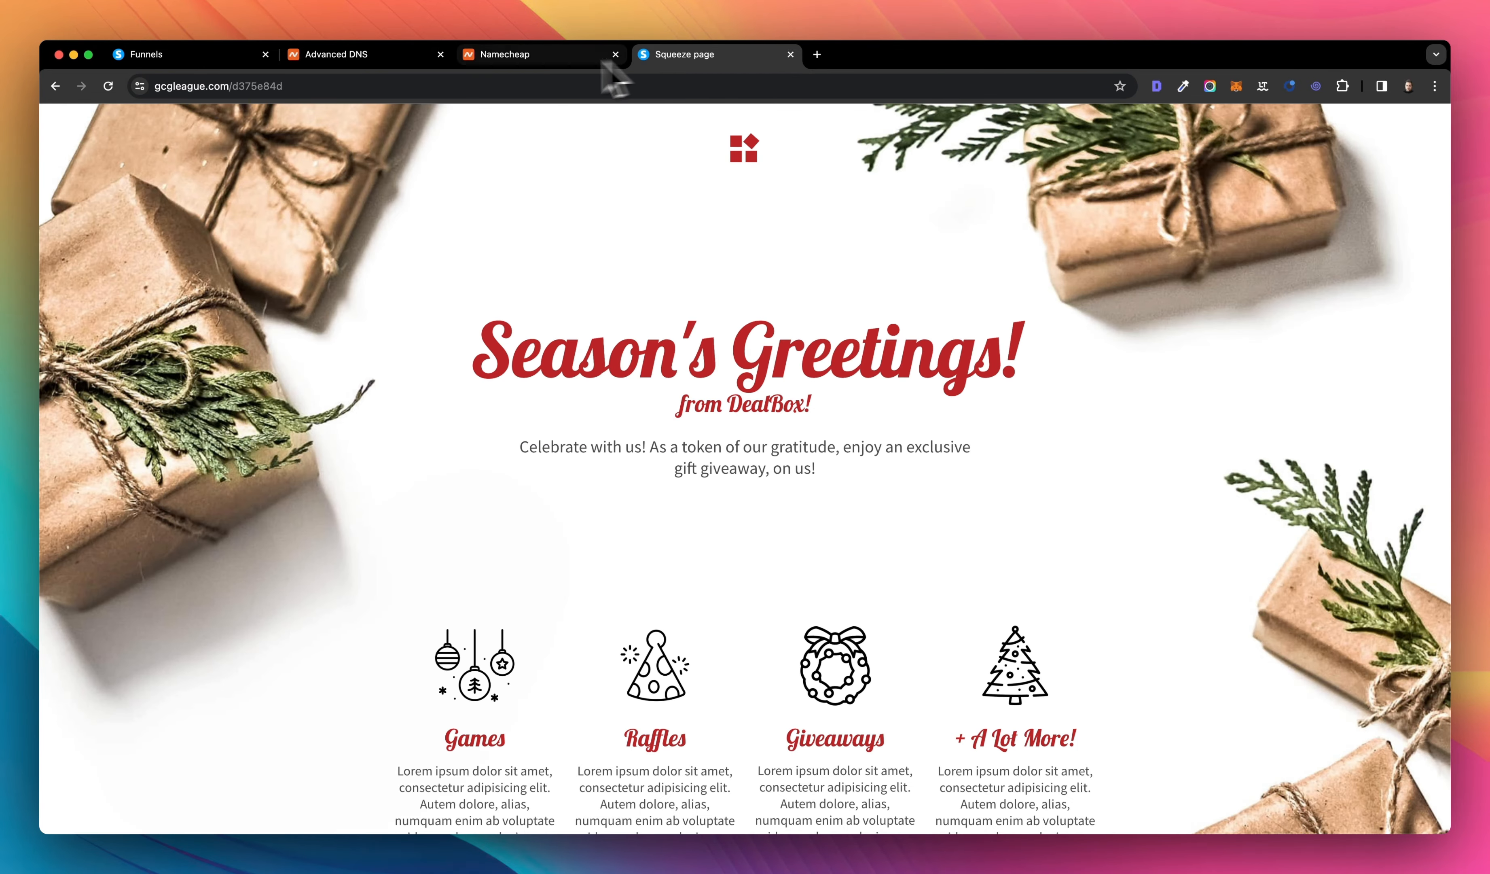
scroll(521, 408, "down", 5)
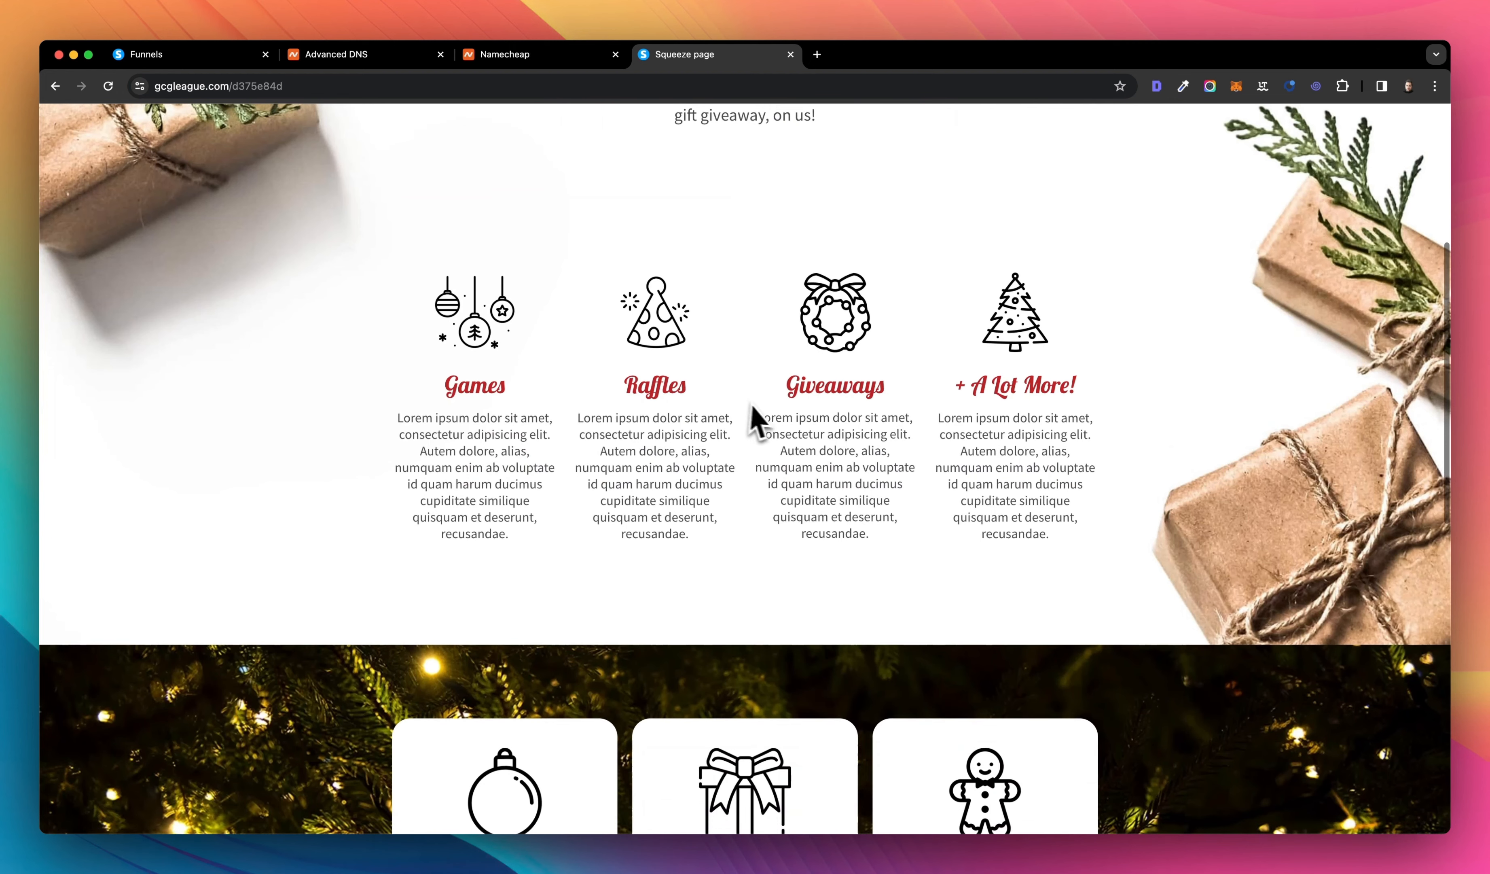
scroll(720, 411, "up", 5)
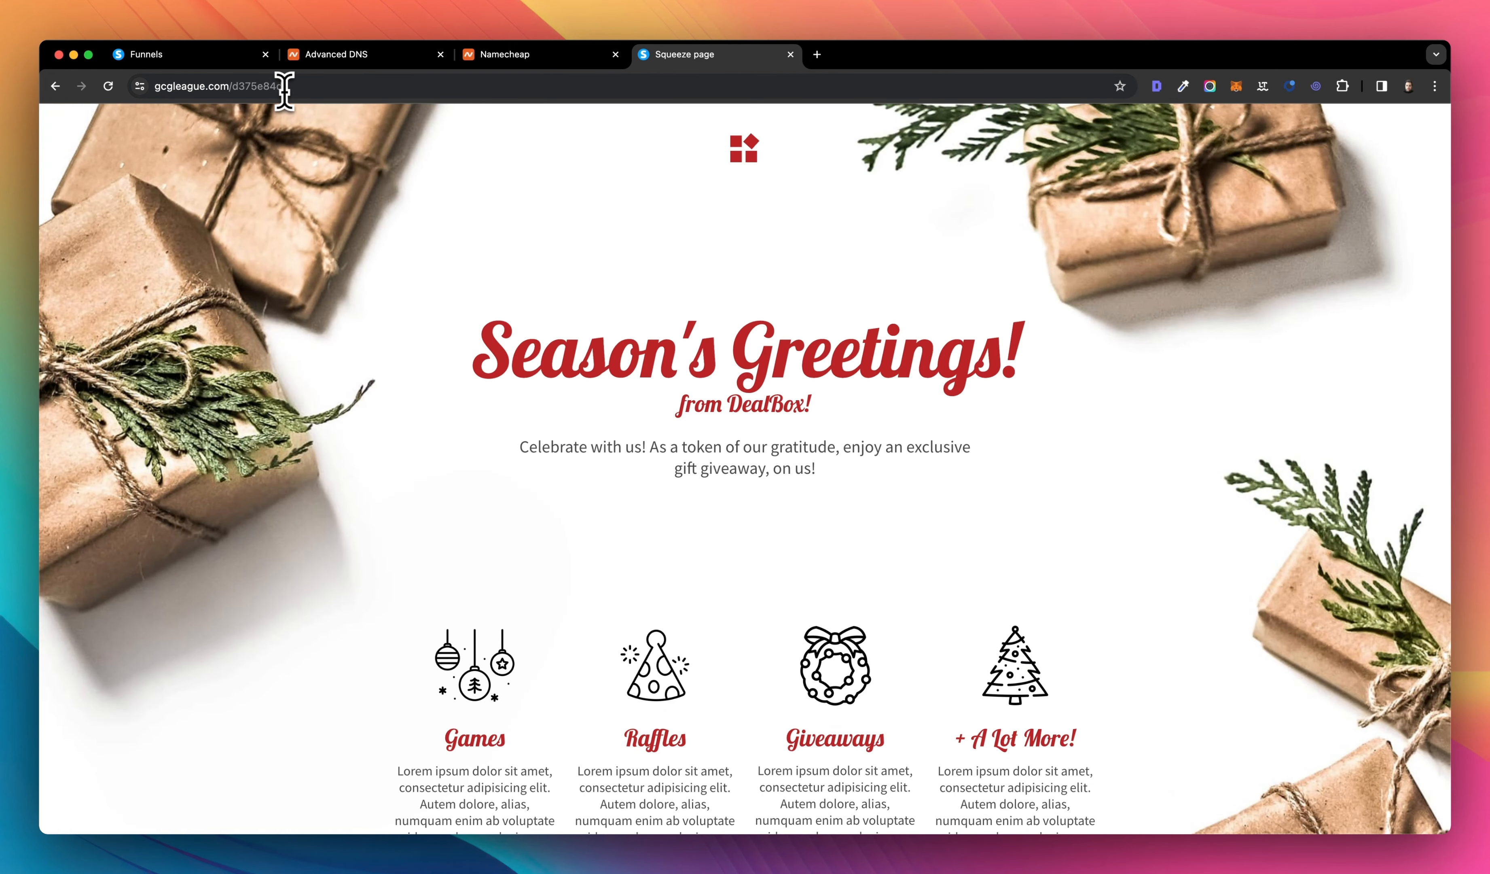
left_click(200, 87)
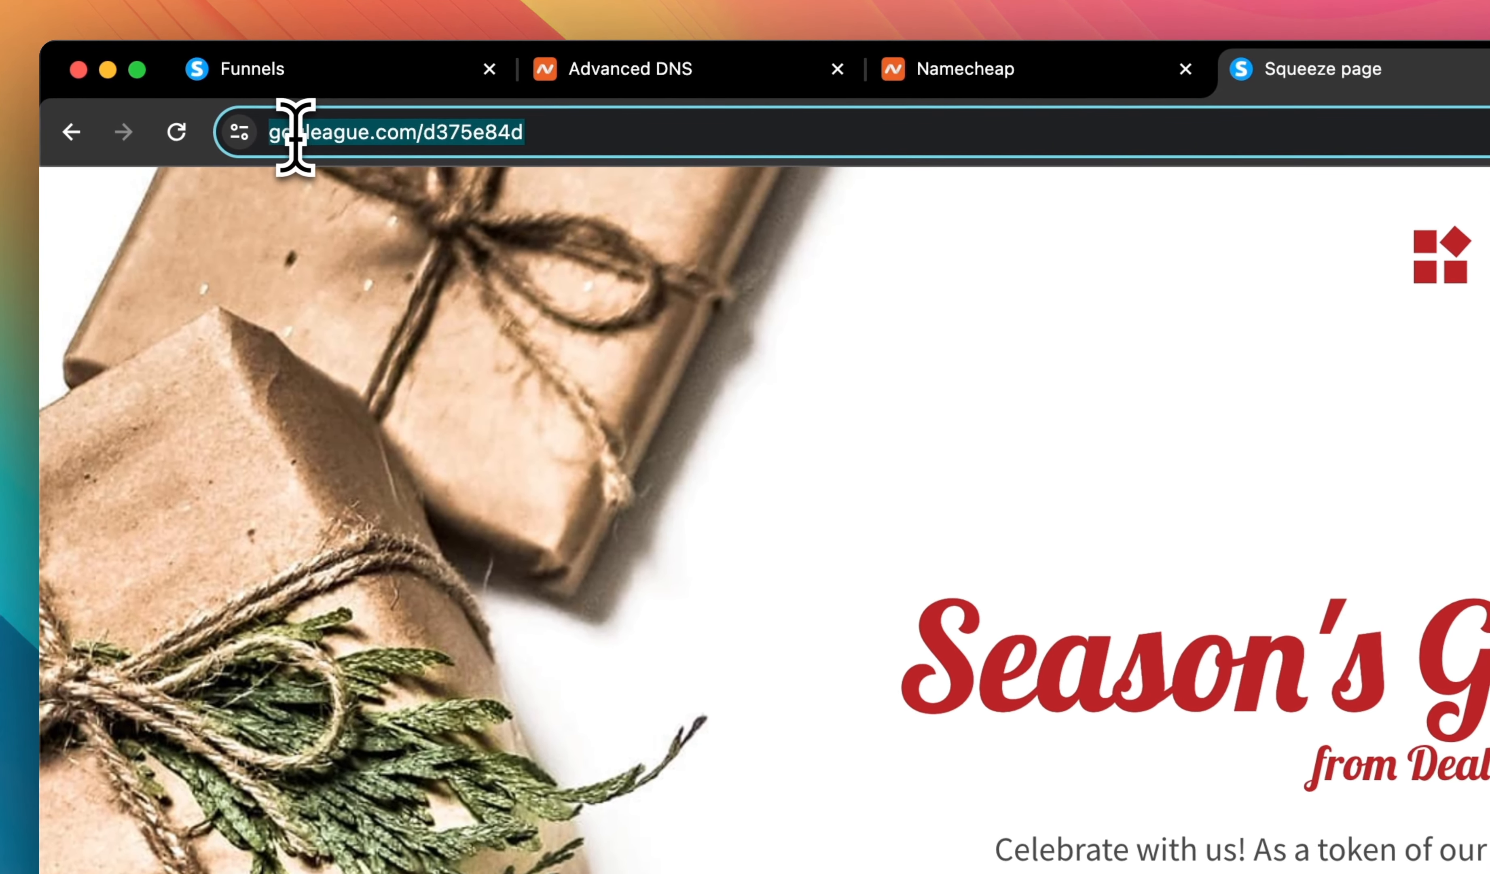
left_click(179, 87)
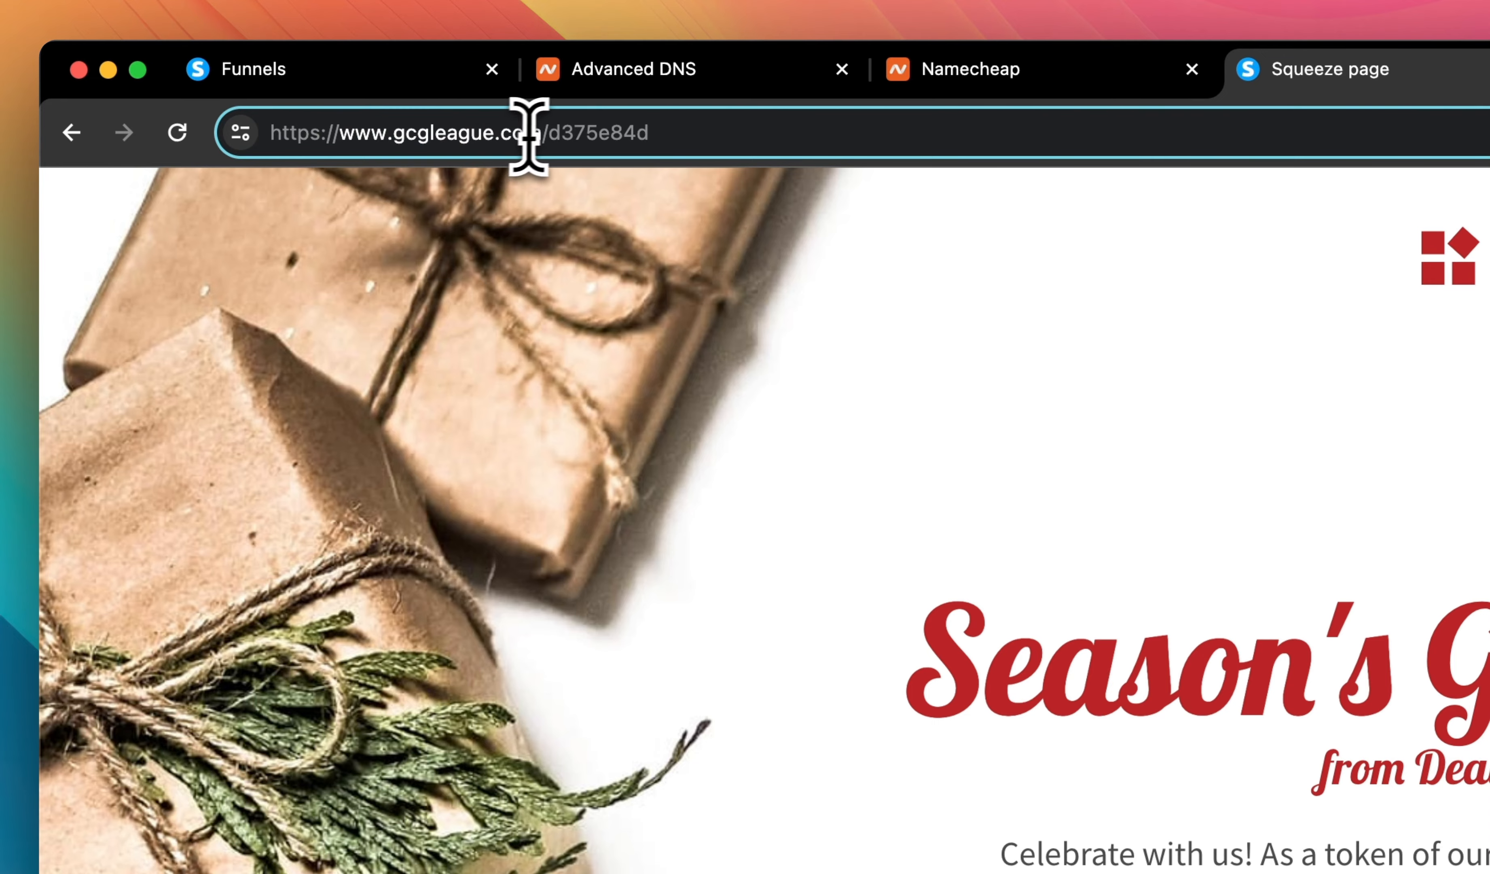
Step: Back in the funnel's step configuration, set the Squeeze page's URL path to hello and copy the page link
left_click(370, 84)
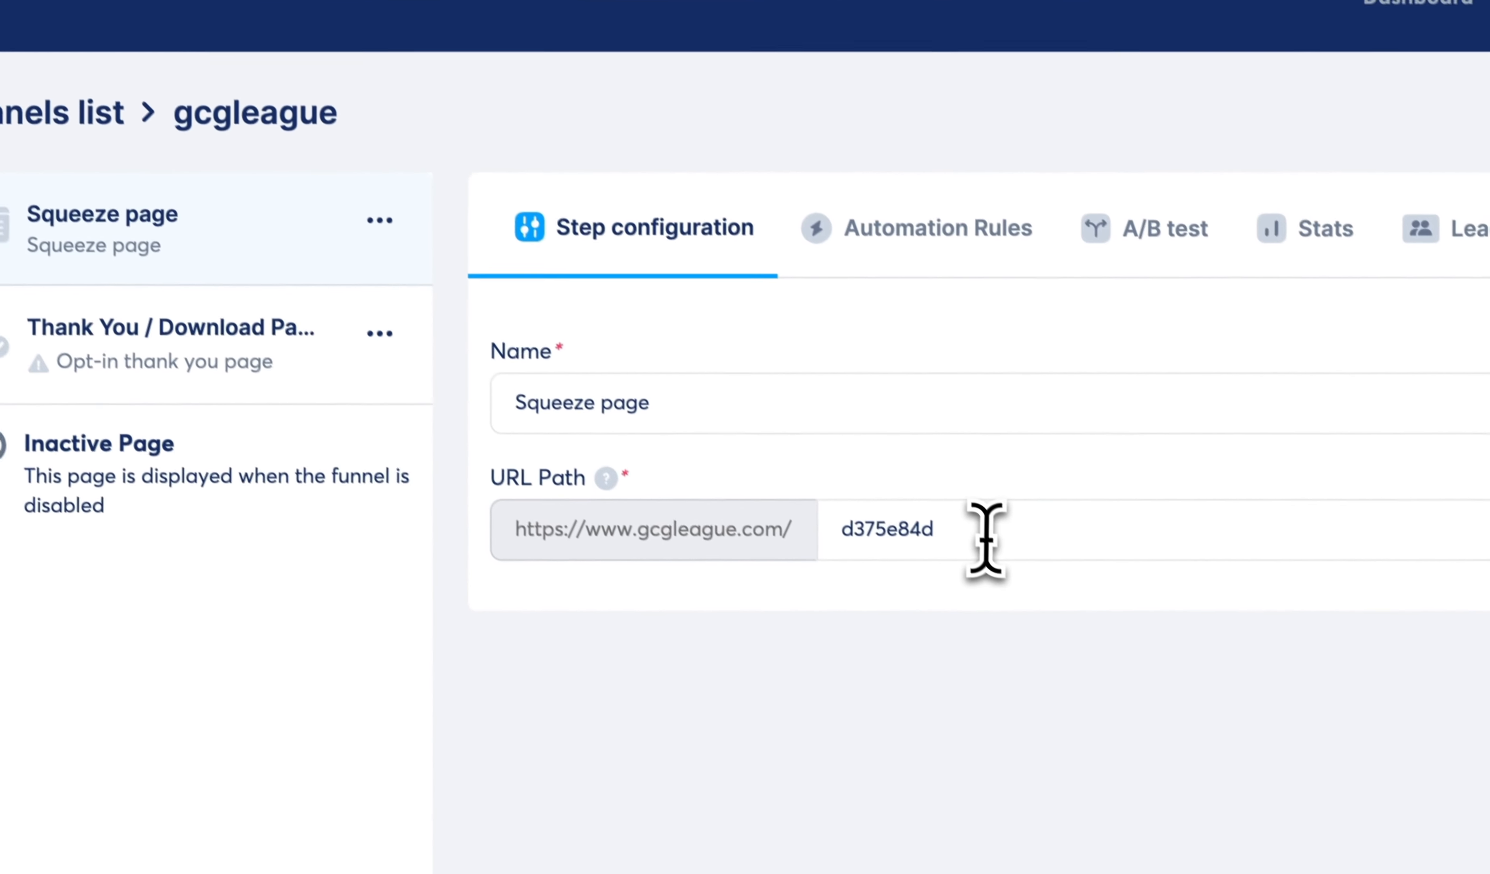
left_click_drag(986, 537, 841, 519)
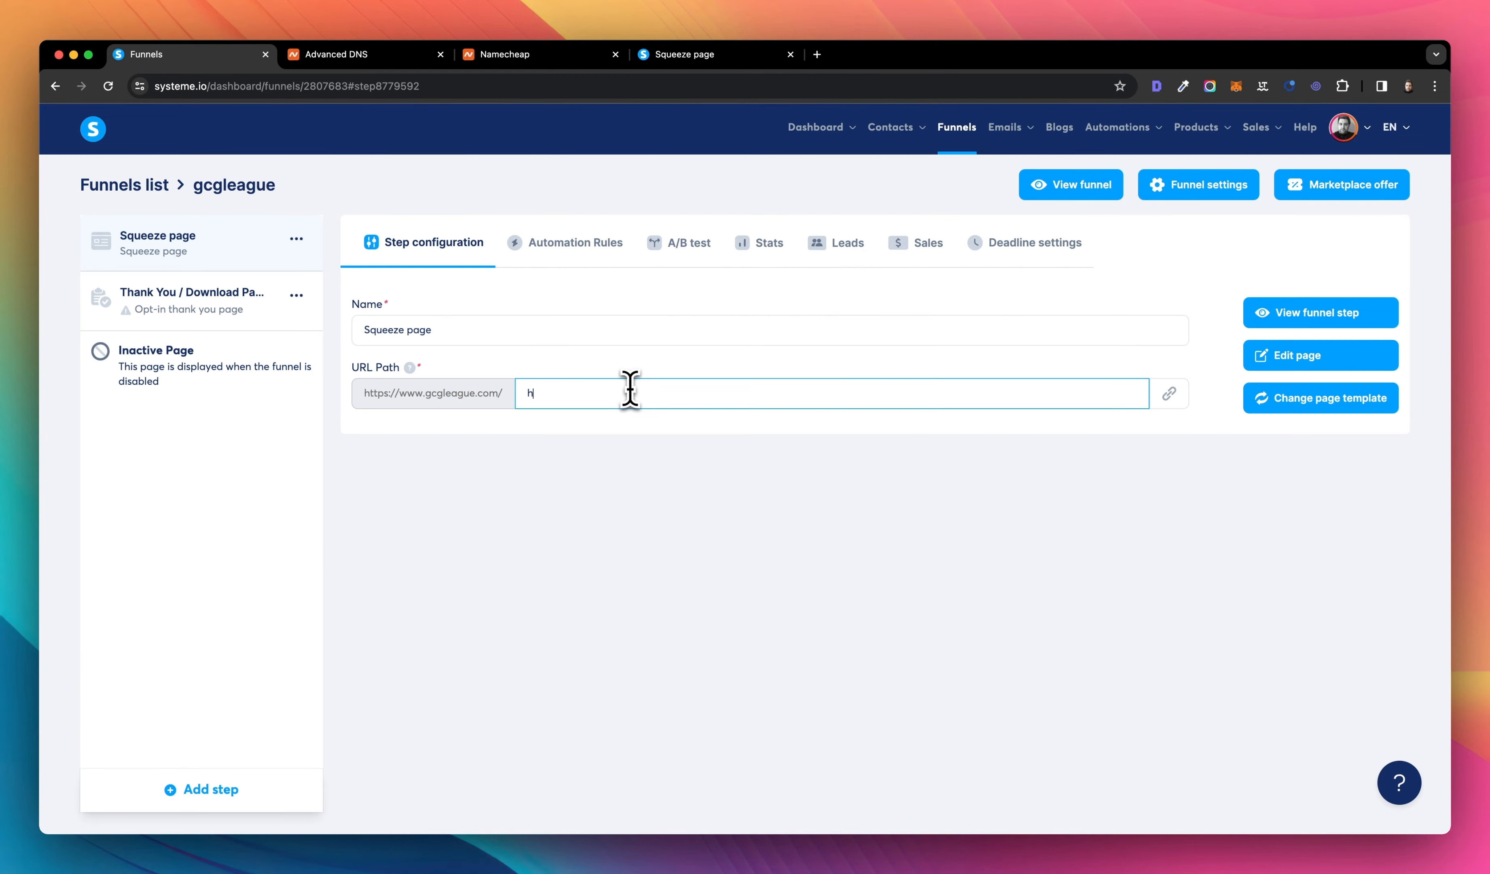
left_click(1100, 549)
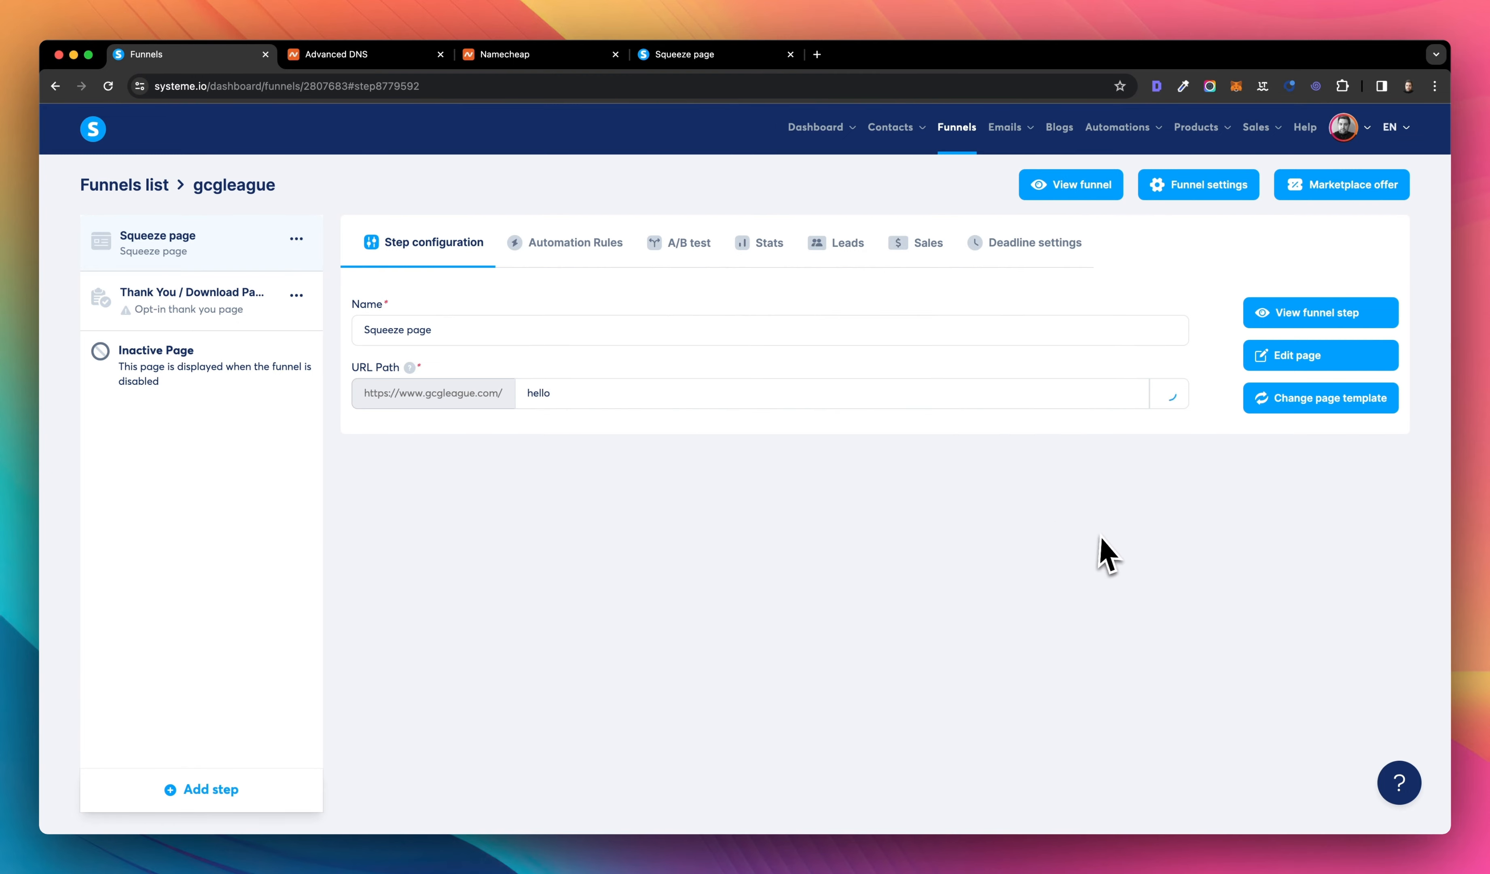
left_click(1169, 393)
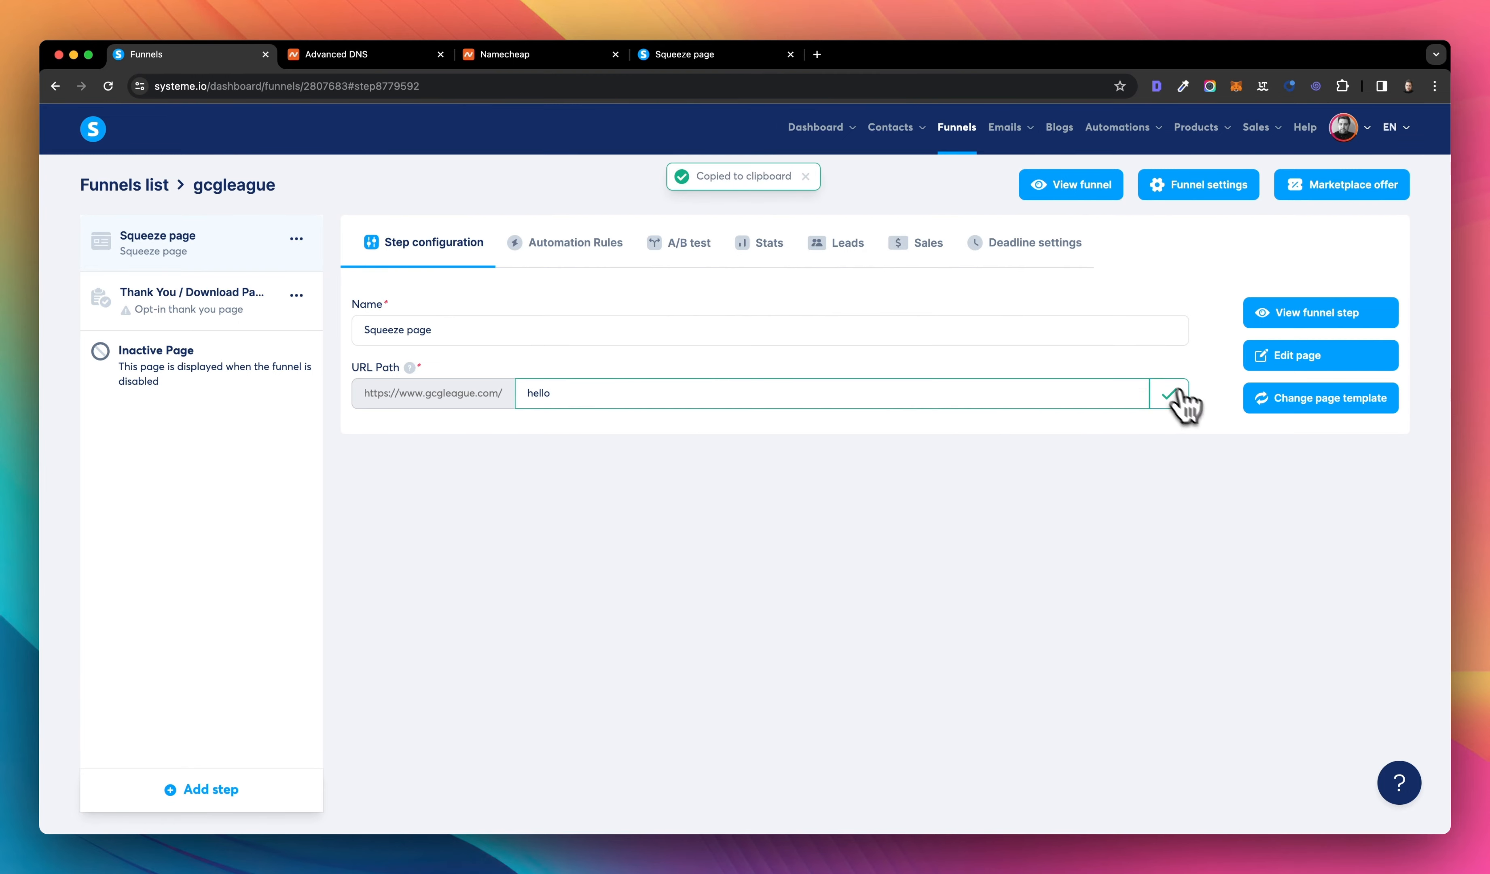
left_click(816, 54)
key("super+v")
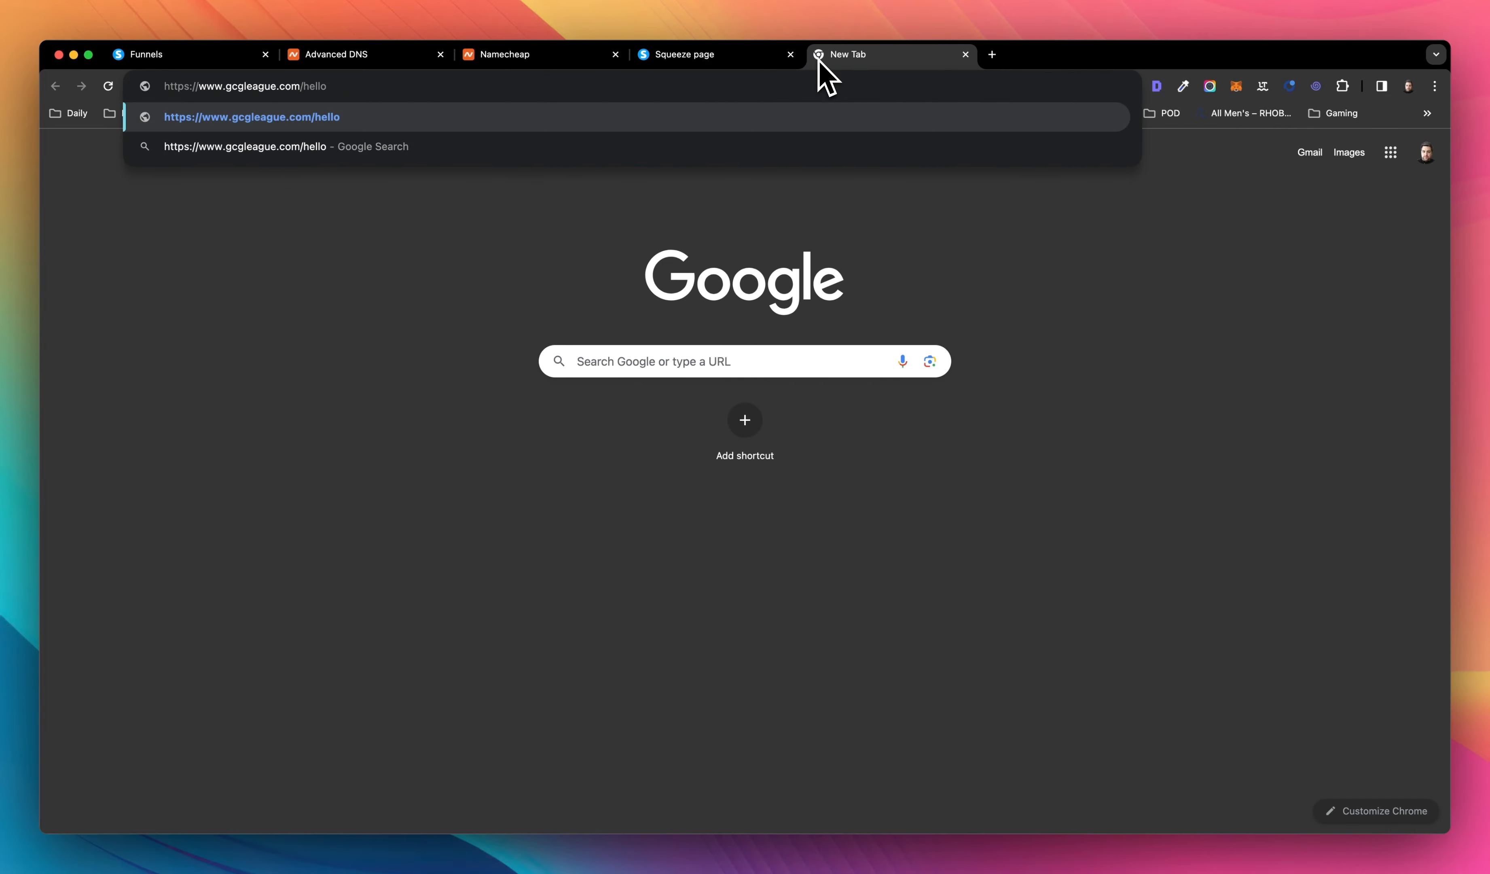
key("Return")
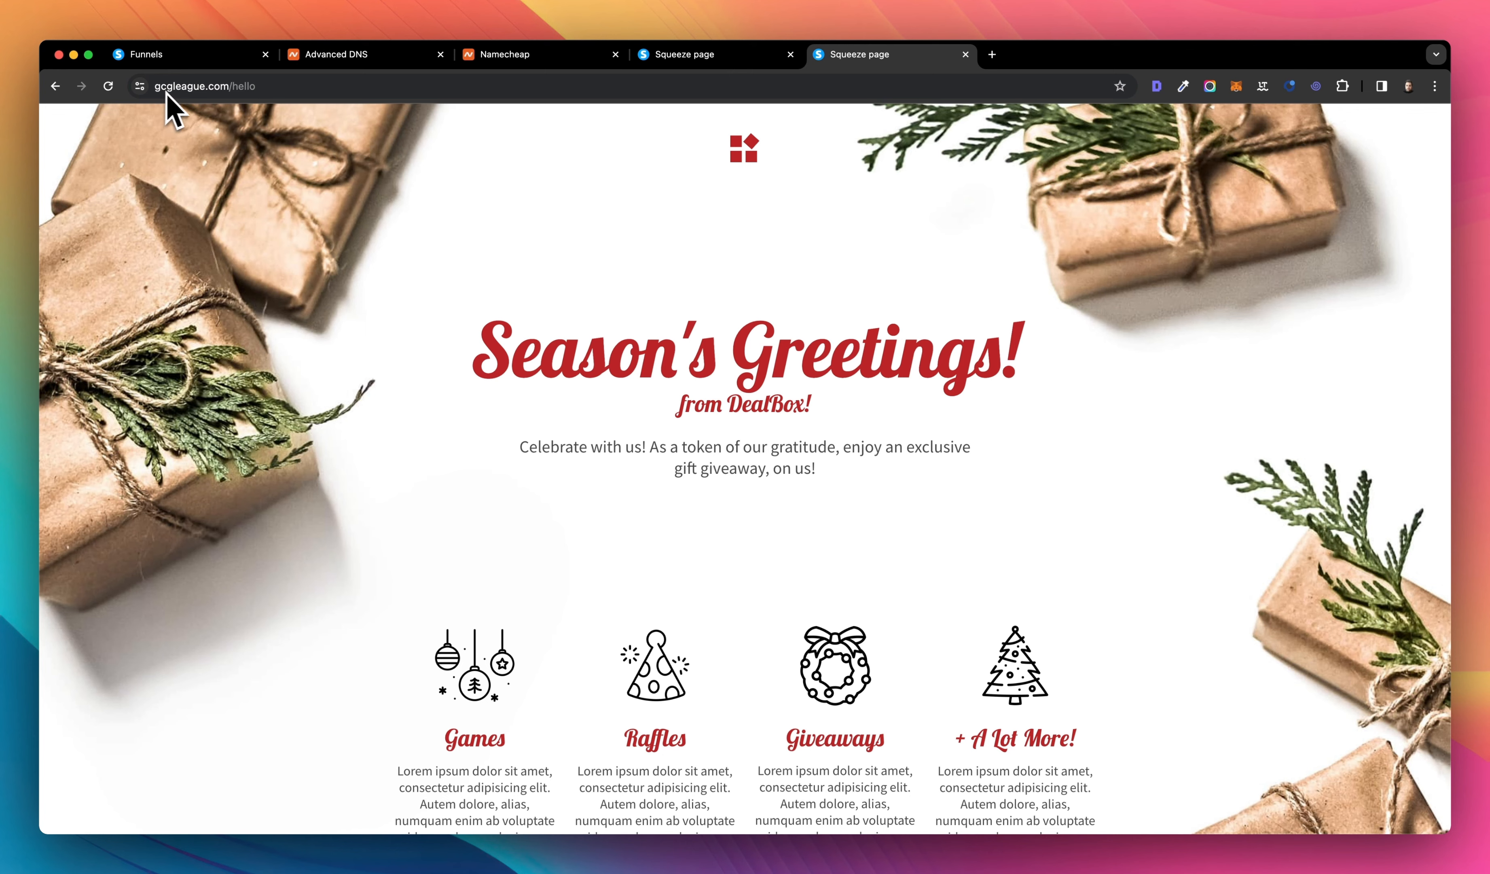
Step: Clear the Squeeze page's URL path in systeme.io so it uses the bare domain, and copy the page link
left_click(216, 58)
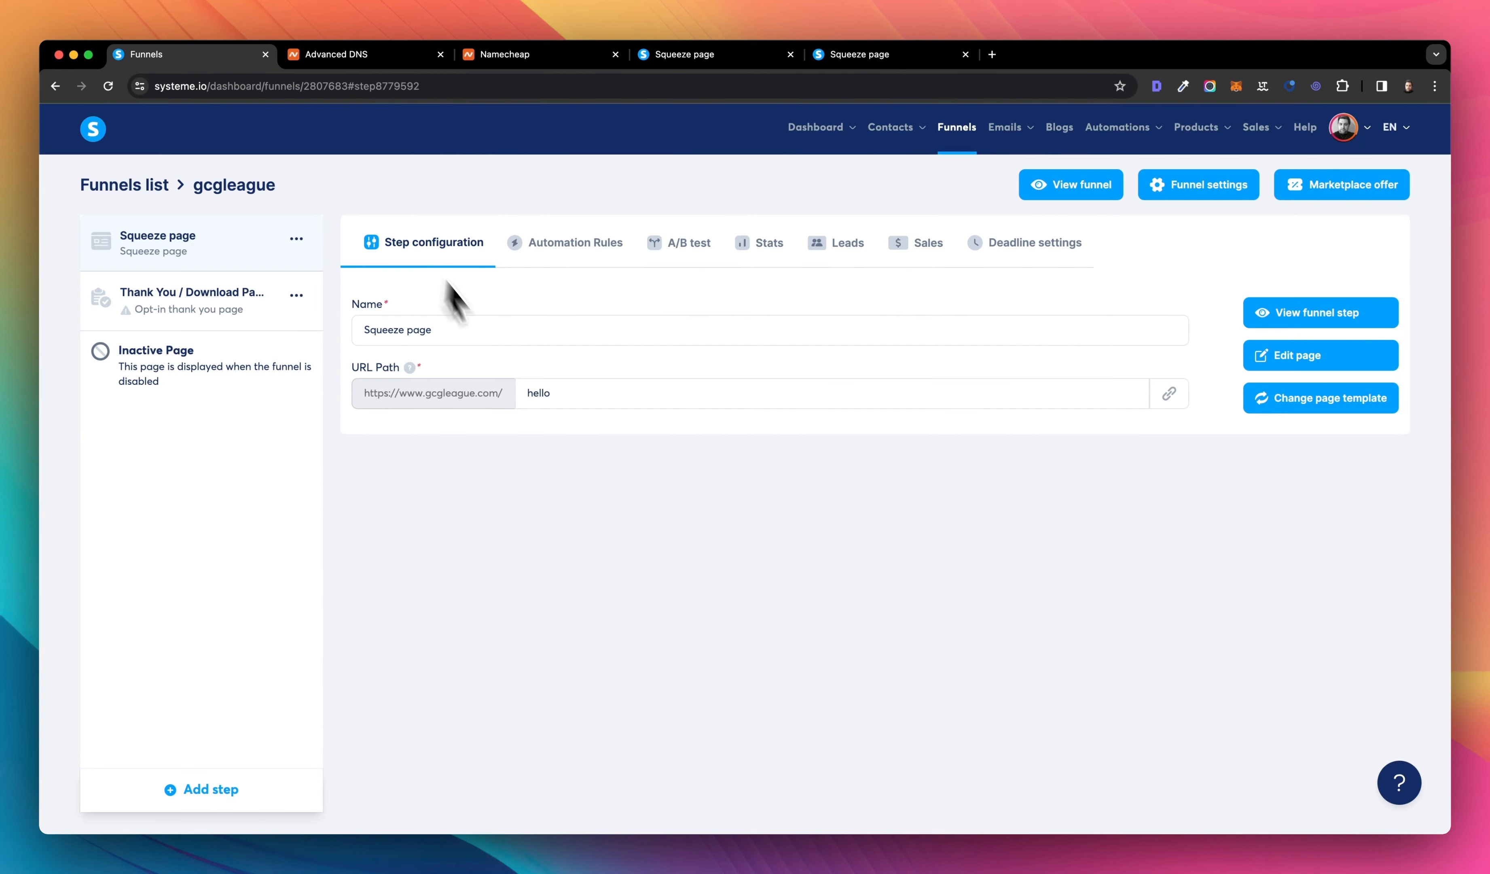
double_click(567, 394)
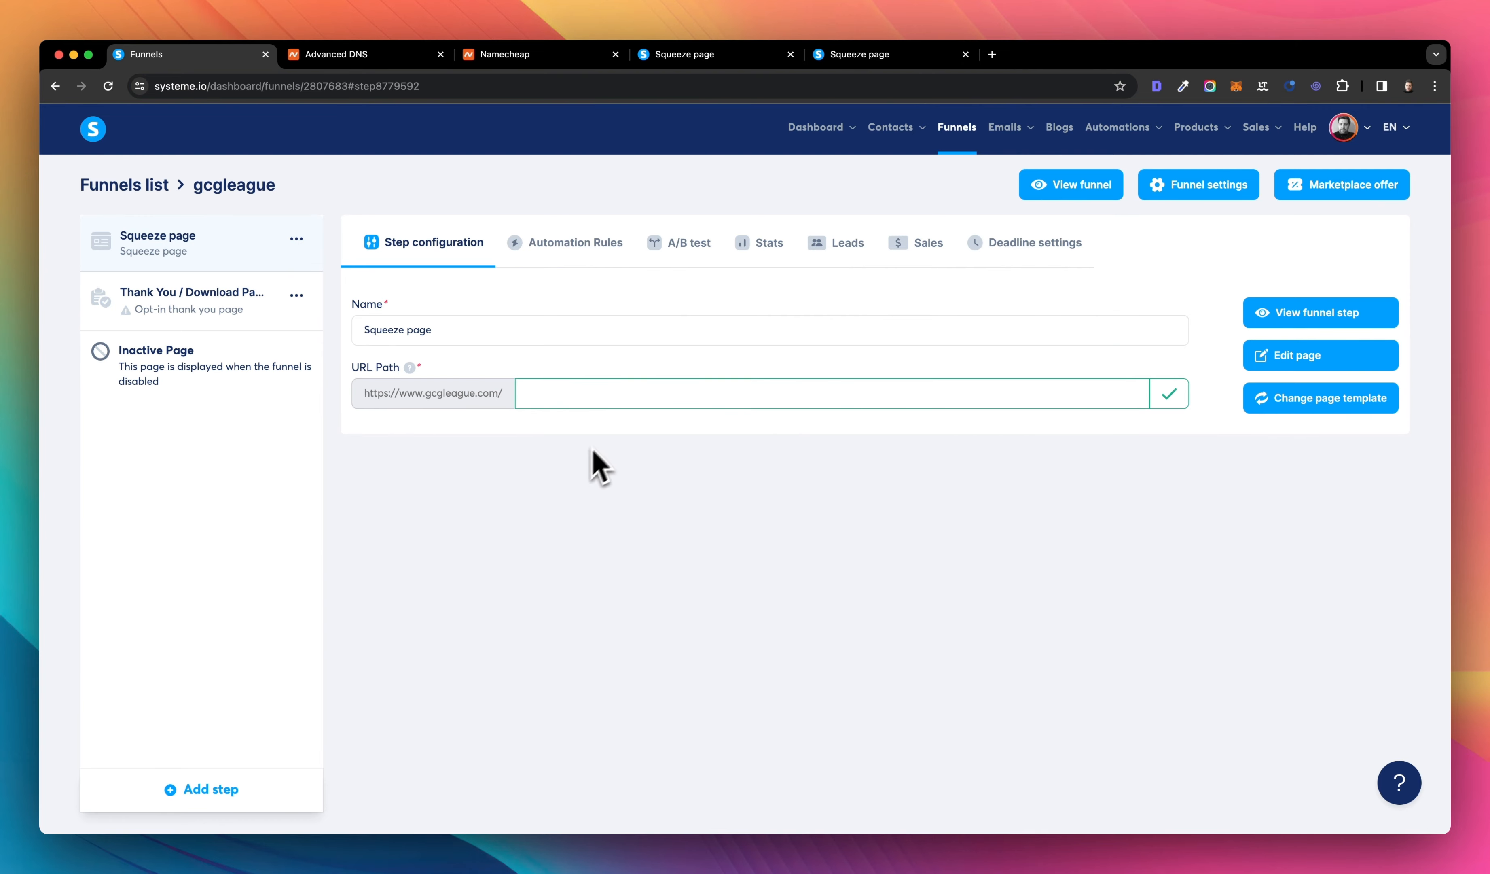
left_click(1171, 402)
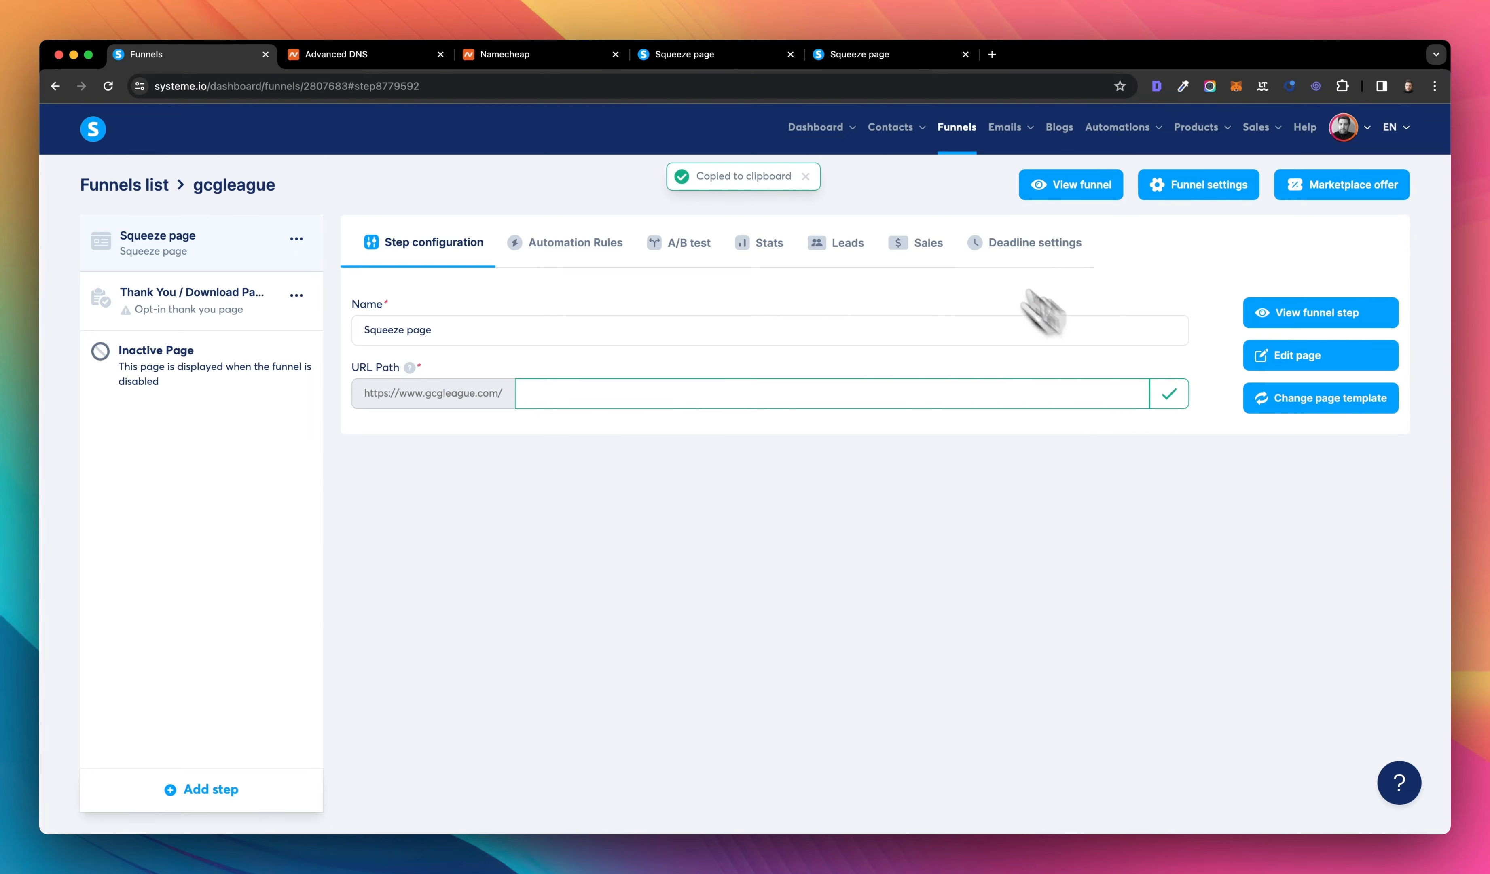
left_click(992, 54)
key("super+v")
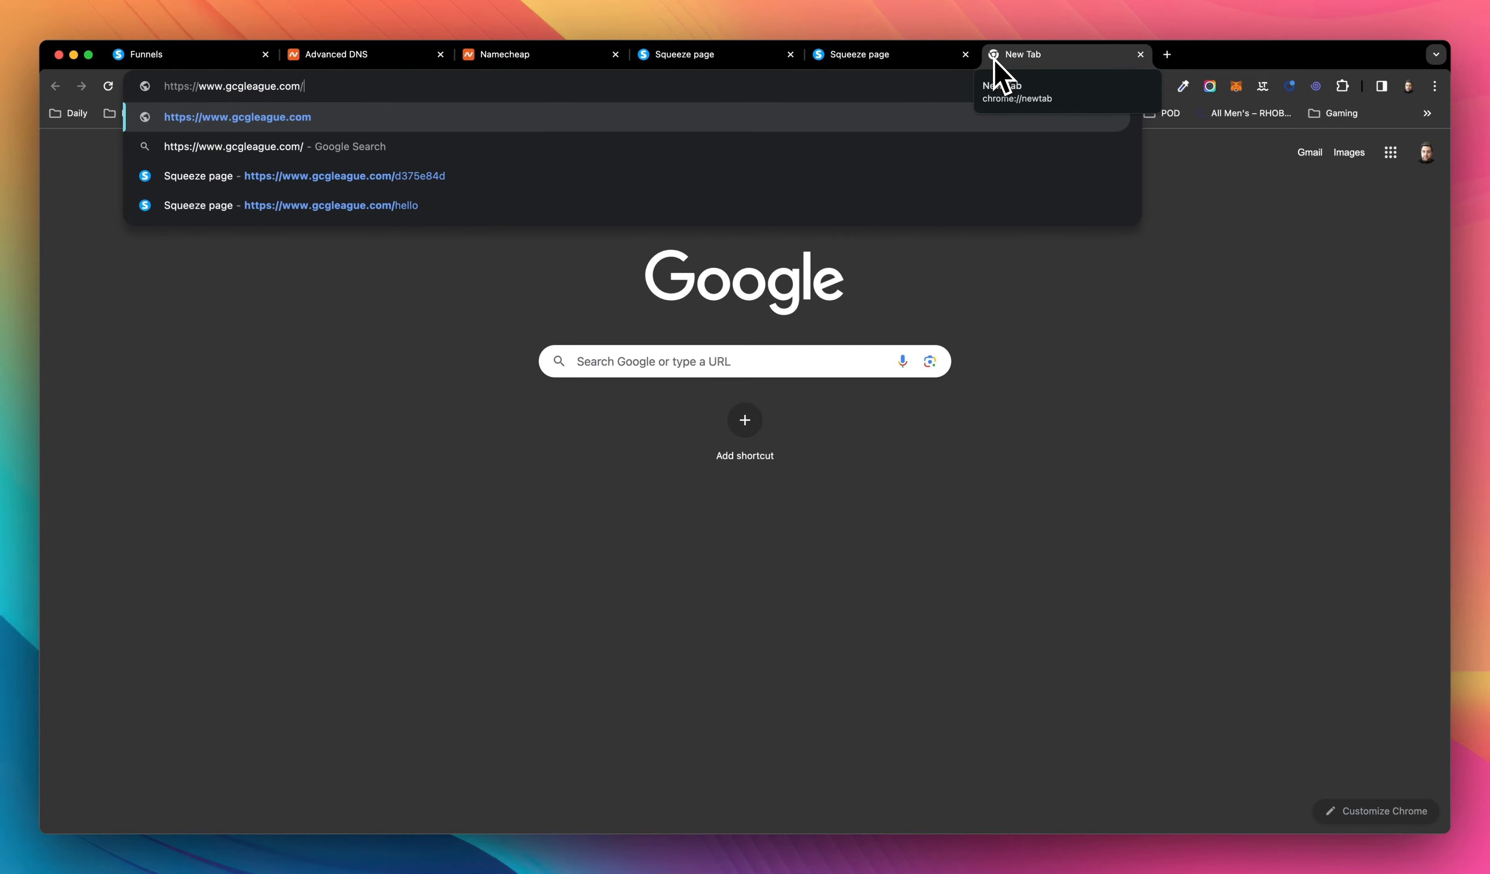
key("Return")
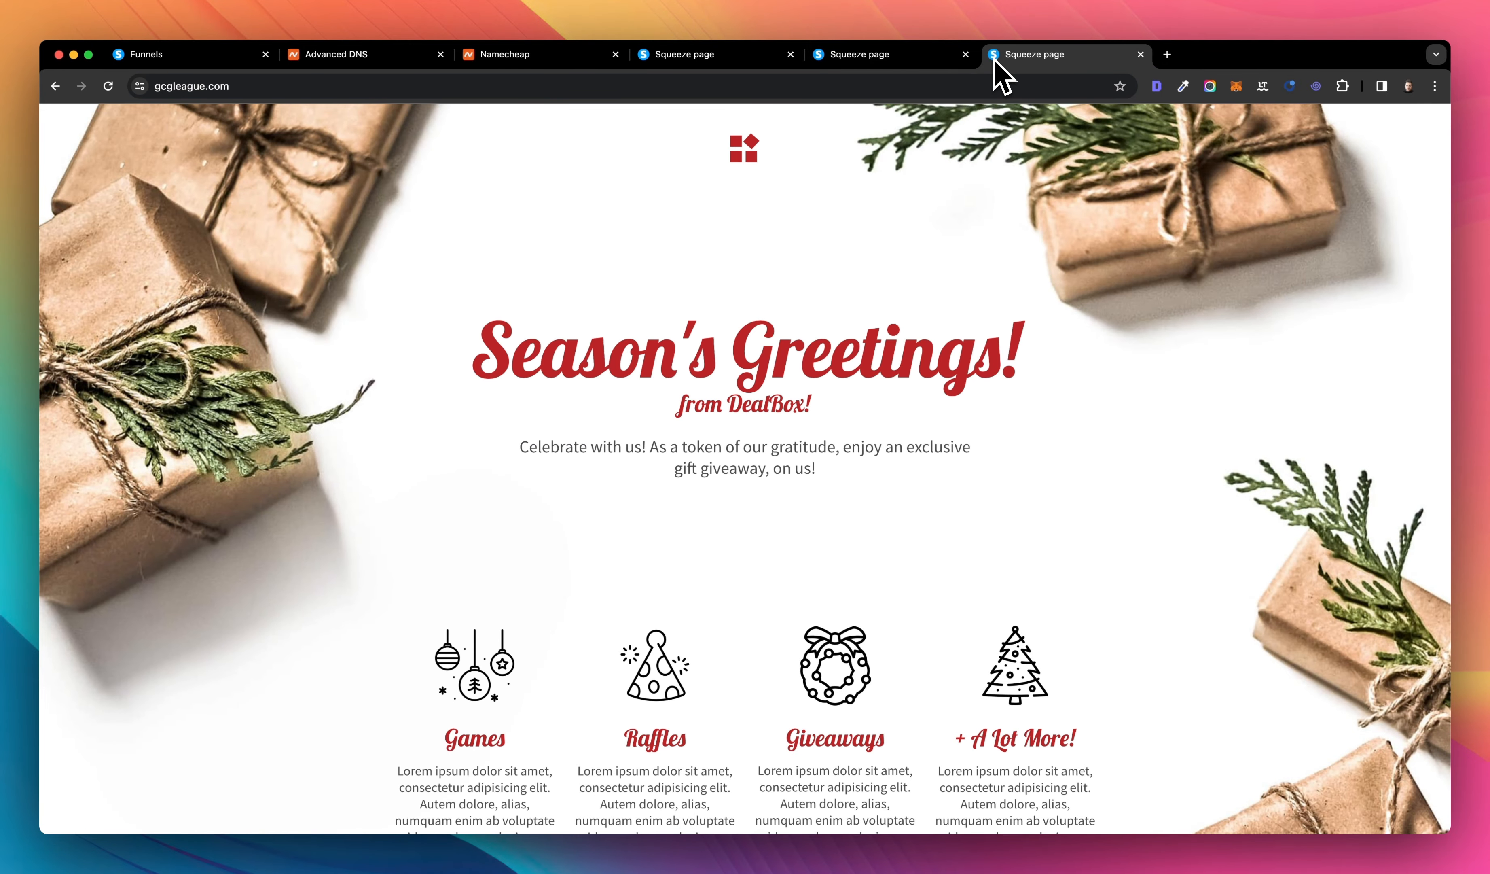
Step: Review the gcgleague funnel's domain in its settings on systeme.io, and close them without changes
left_click(194, 59)
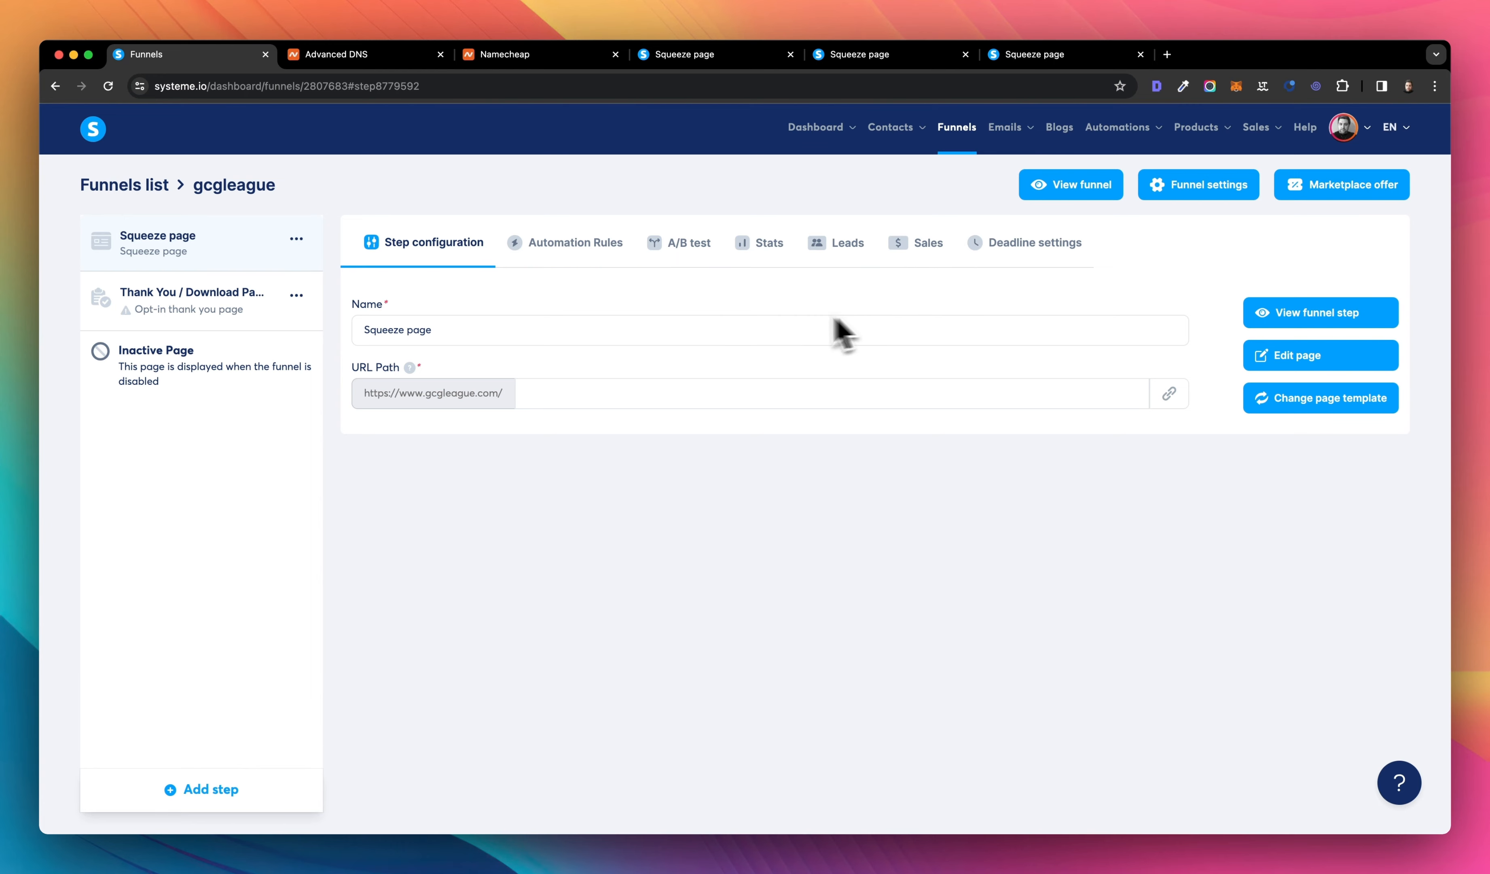
left_click(1183, 211)
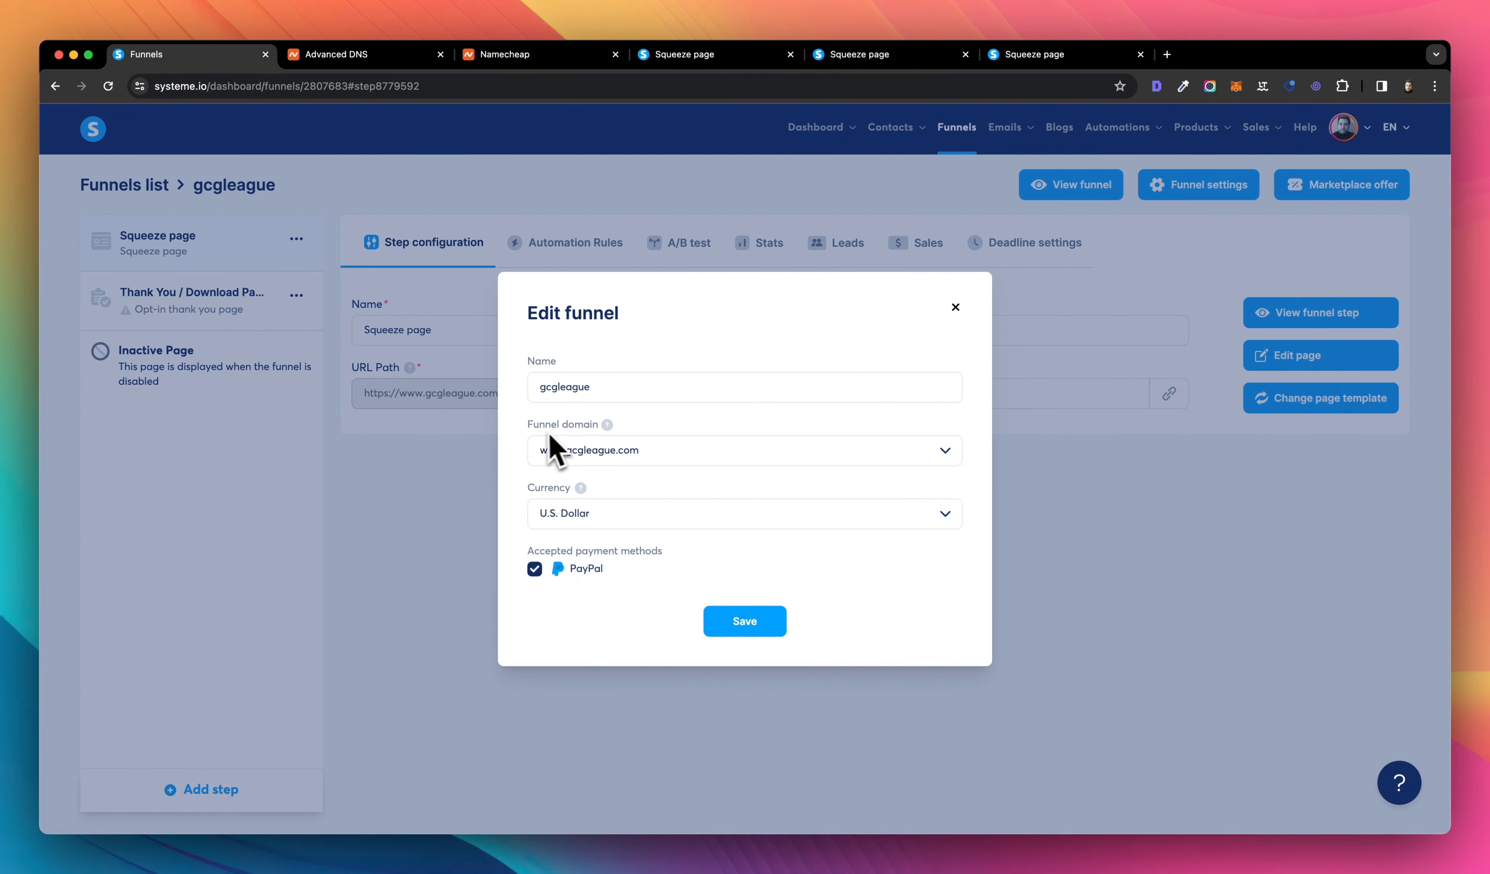
left_click(955, 307)
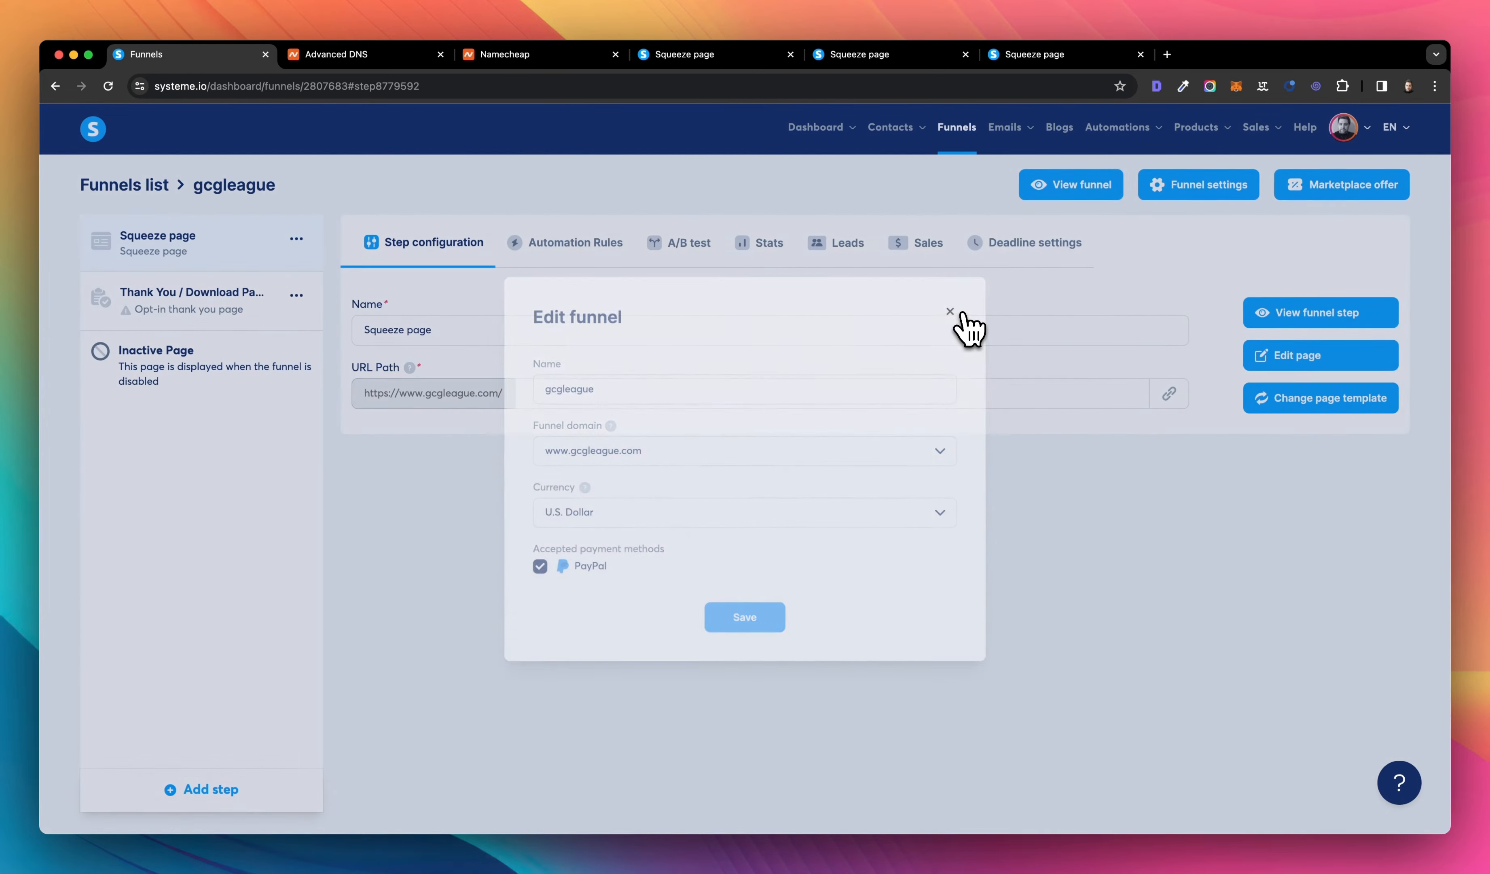